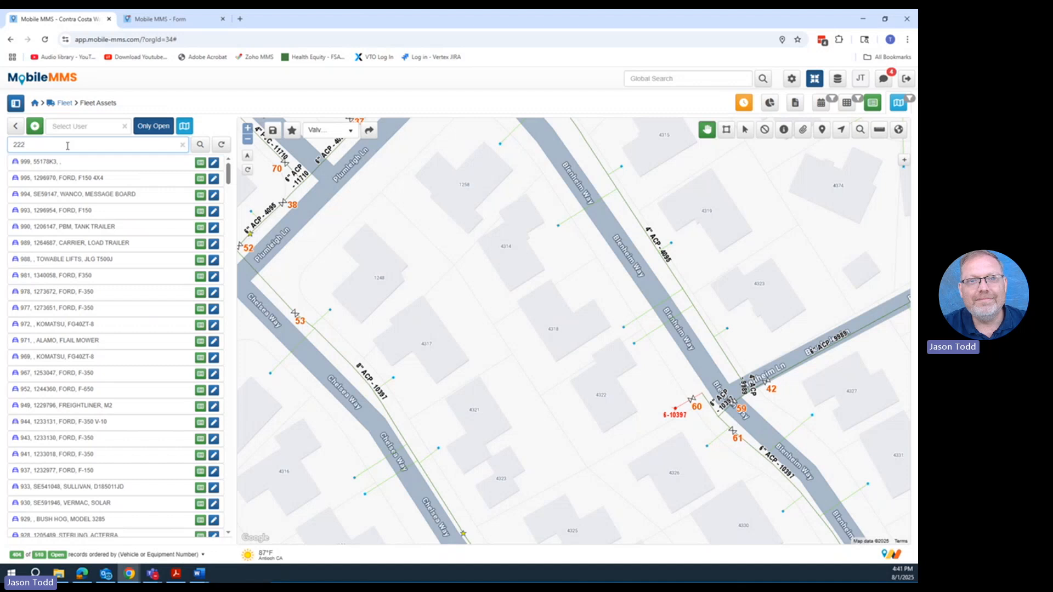
# - Search the fleet assets for 222 and open the details of vehicle 222, the Toyota RAV4
pyautogui.press('Return')
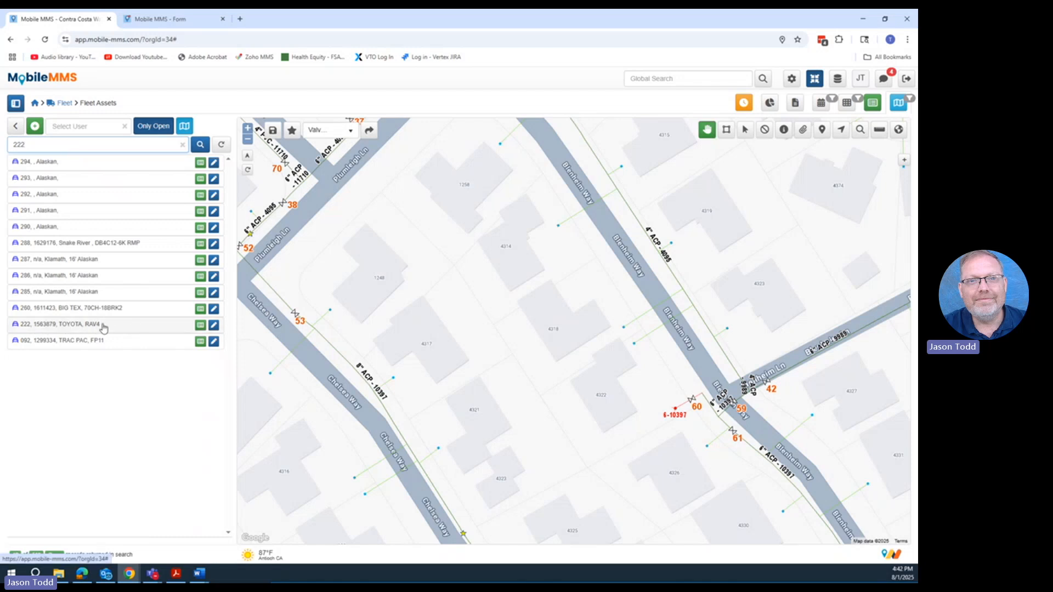
pyautogui.click(140, 330)
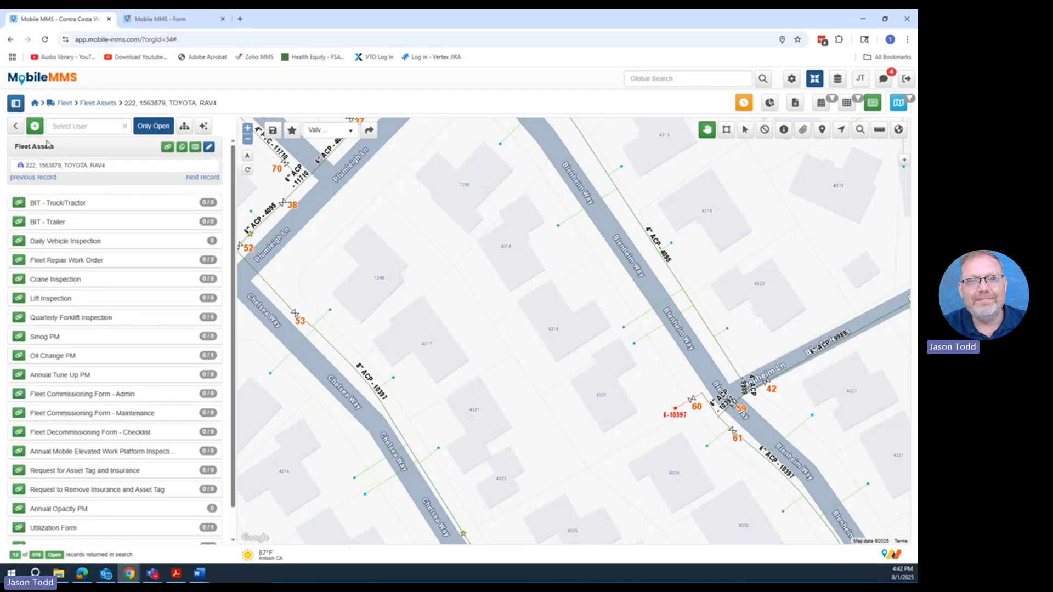
pyautogui.click(195, 147)
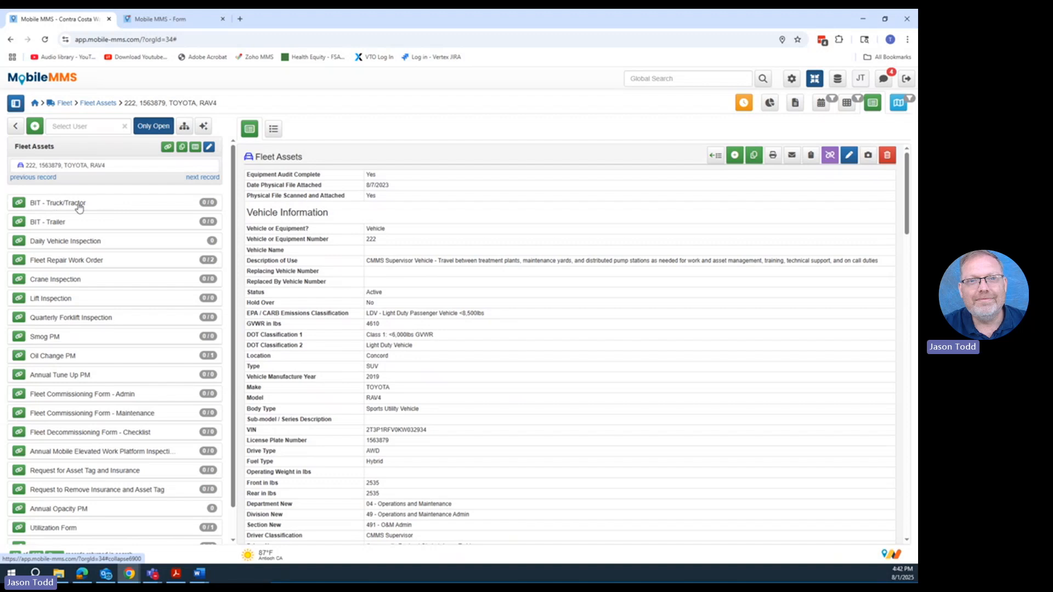
# - Start a new BIT - Truck/Tractor inspection attached to vehicle 222, with today's date, 8/1/2025, as date of inspection
pyautogui.click(22, 204)
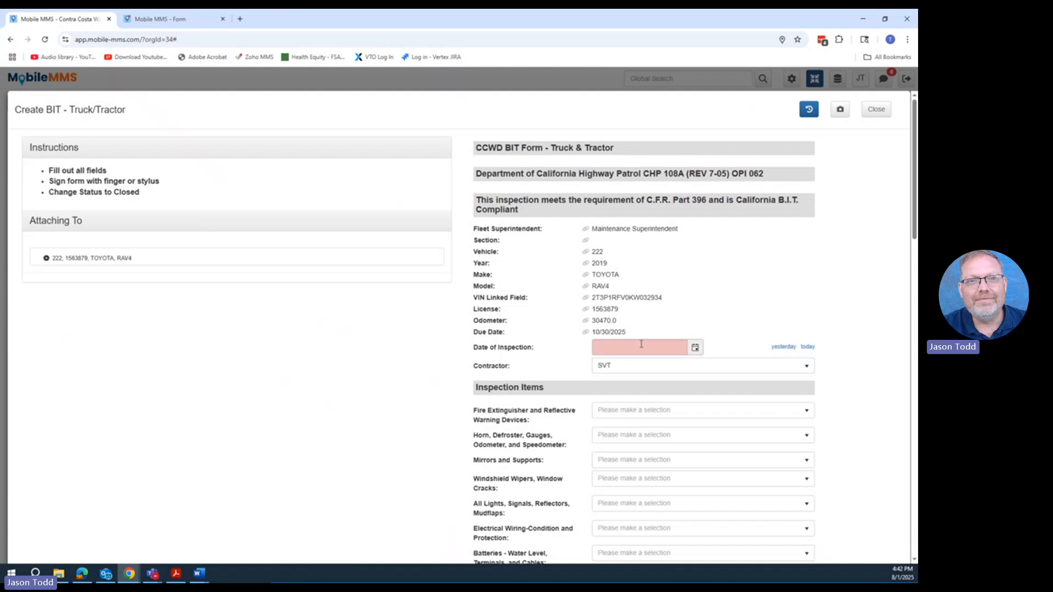
pyautogui.click(804, 347)
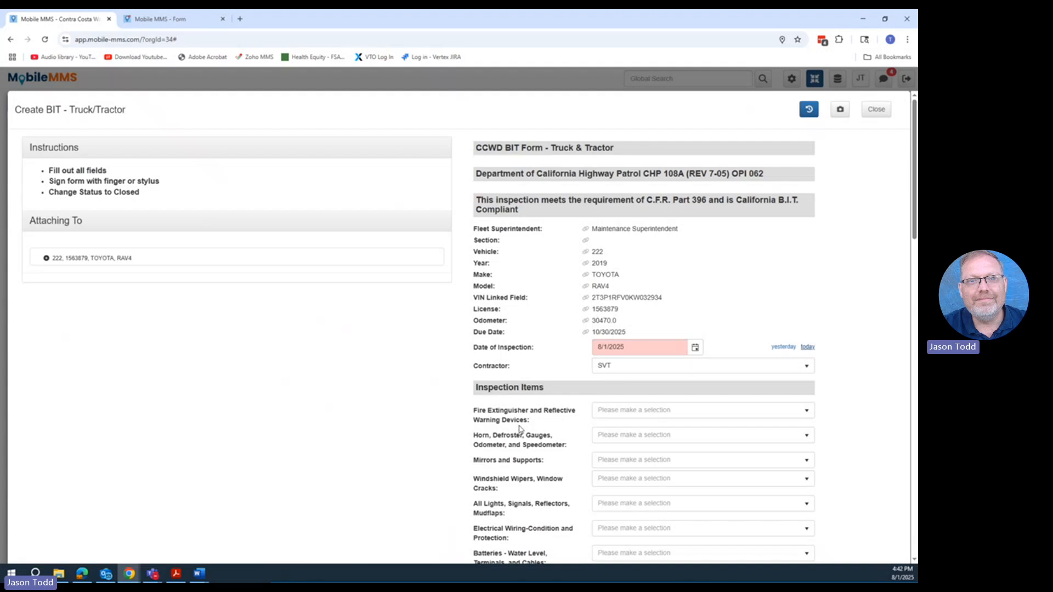
# - Rate the Windshield Wipers, Window Cracks inspection item as Deficient
pyautogui.scroll(-3, 520, 429)
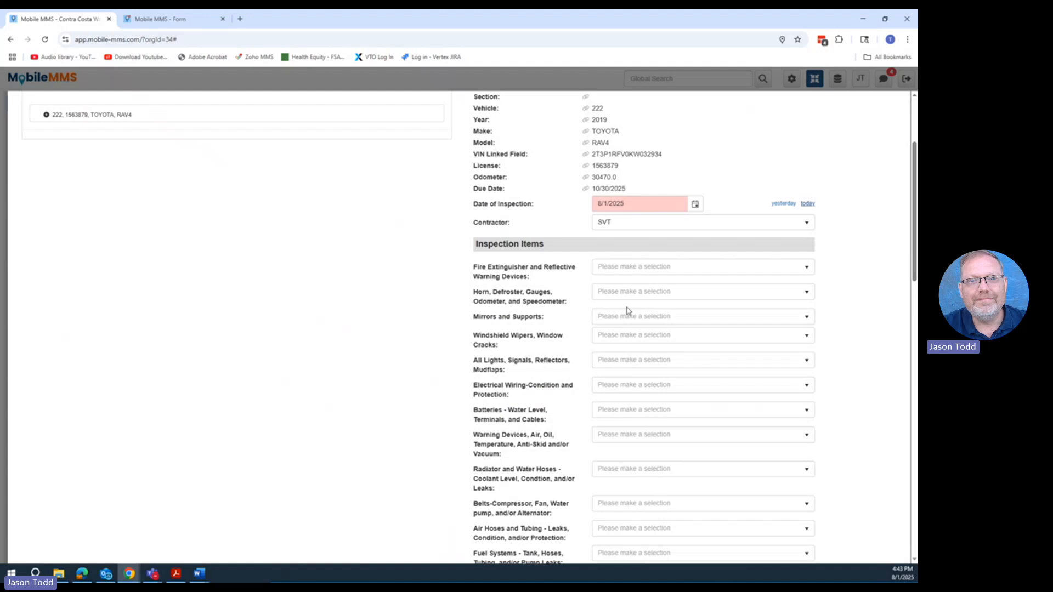
pyautogui.click(688, 338)
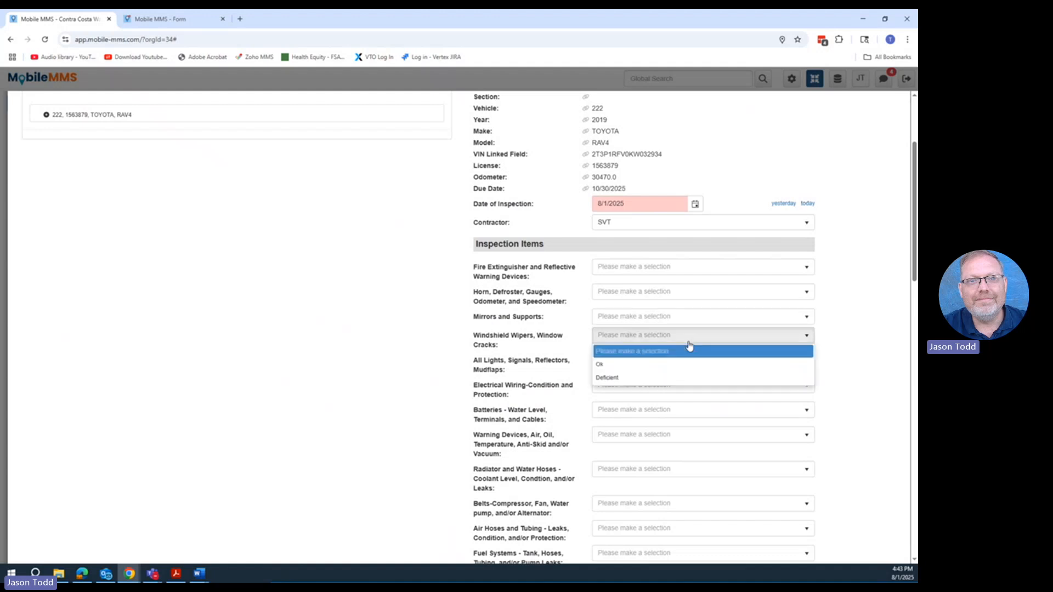
pyautogui.click(632, 378)
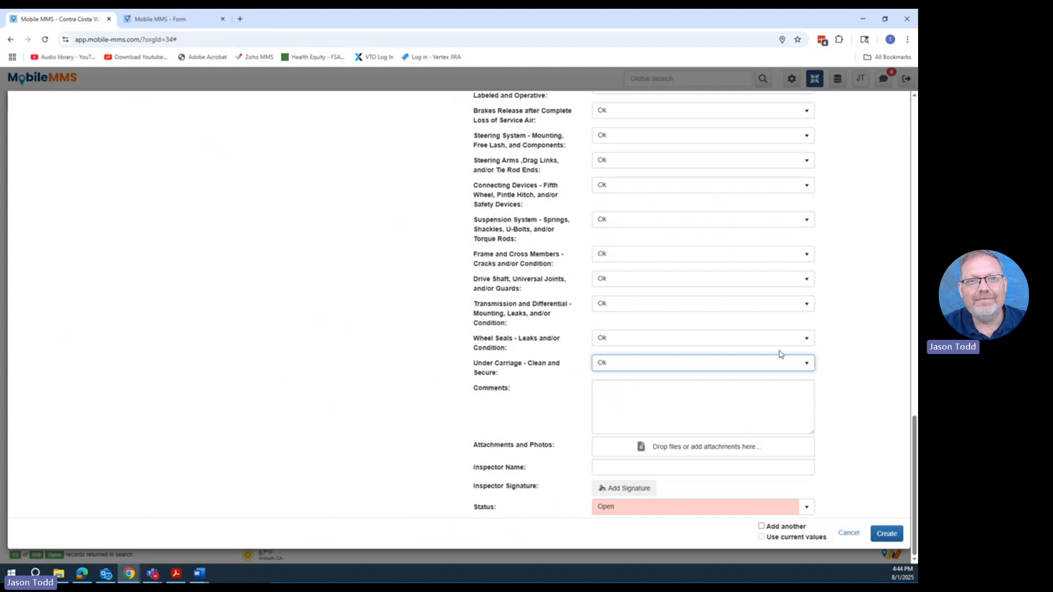
# - Enter "Cracked windshield" in the inspection comments, leaving the Under Carriage item rated Ok
pyautogui.click(713, 363)
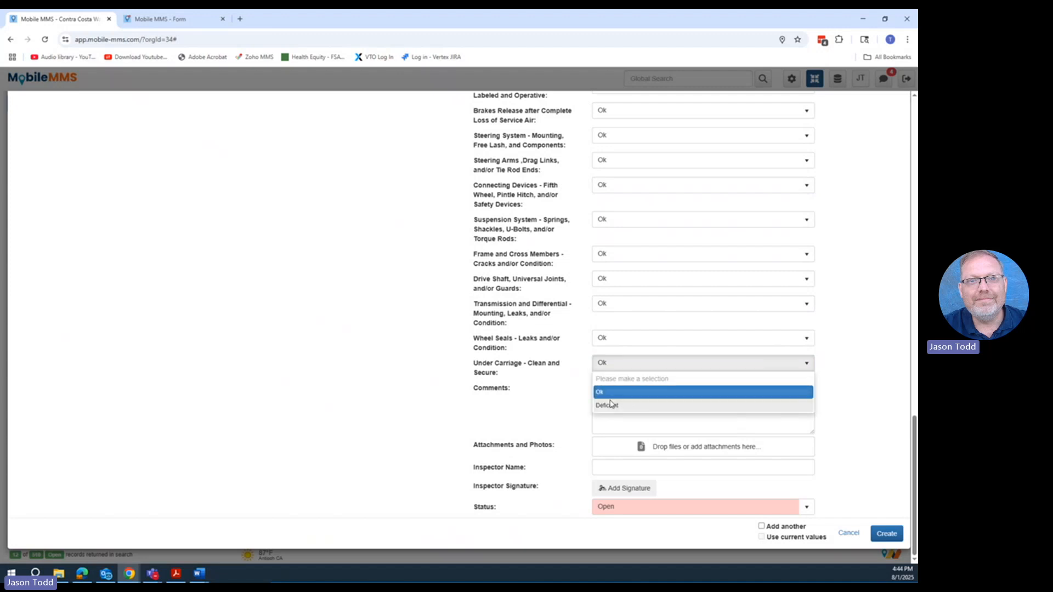
pyautogui.click(562, 404)
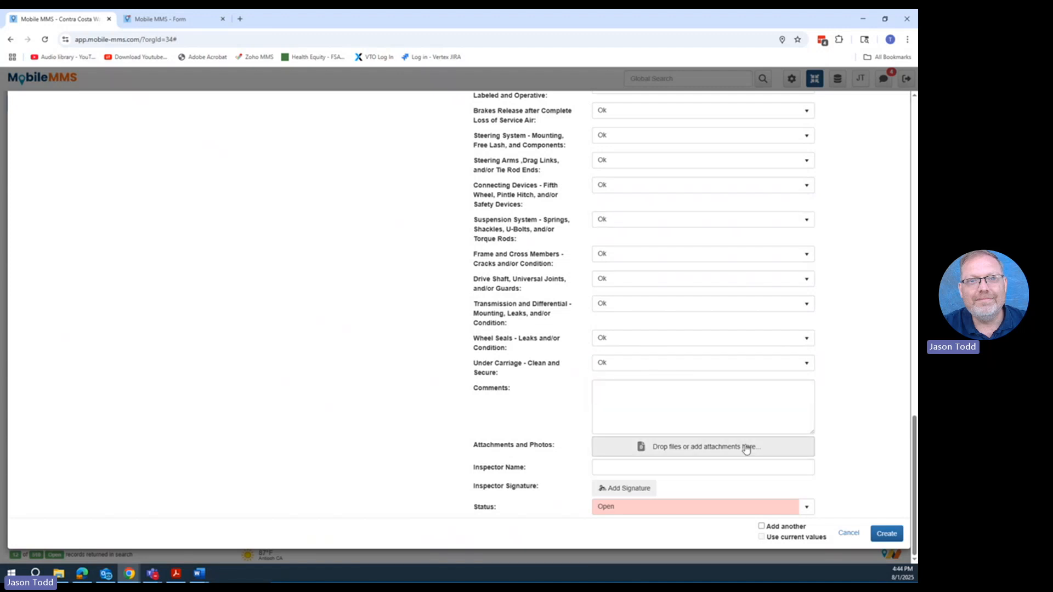
pyautogui.click(658, 403)
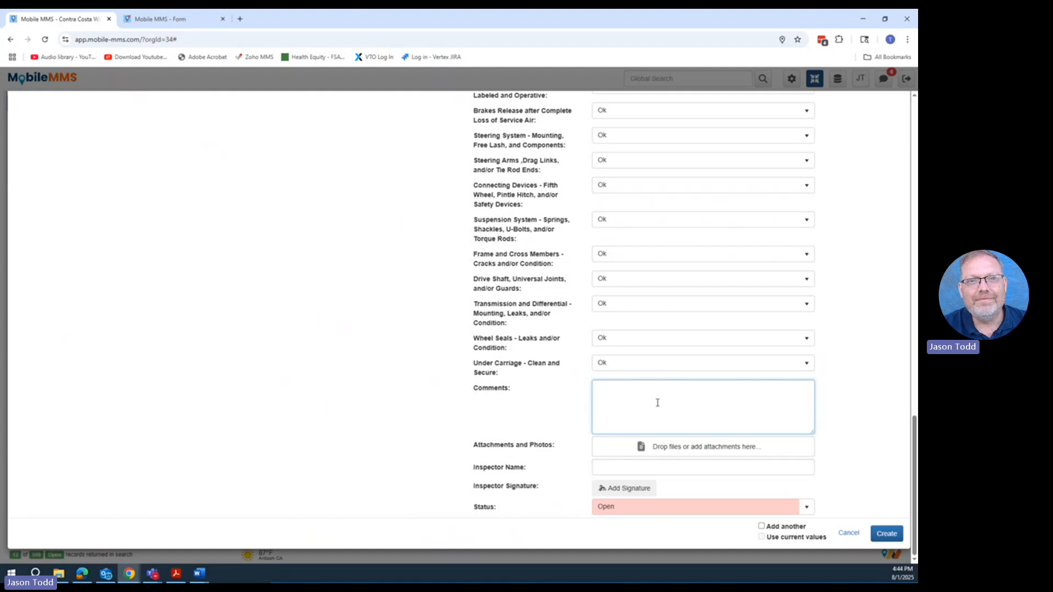
pyautogui.write('Cracked windshield')
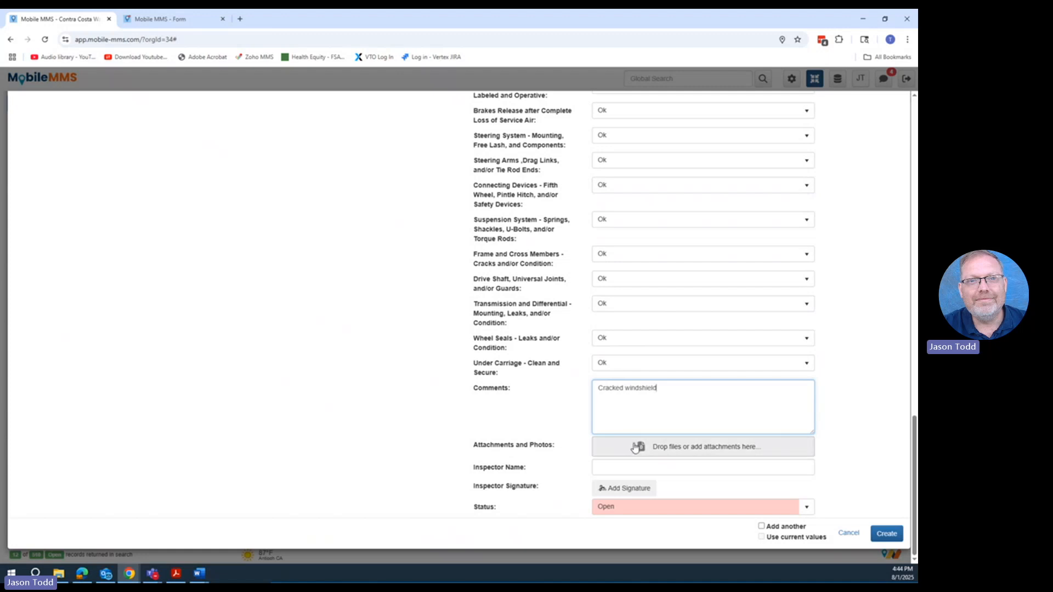
# - Fill in the inspector's name, then draw and save the inspector's signature on the inspection form
pyautogui.click(636, 468)
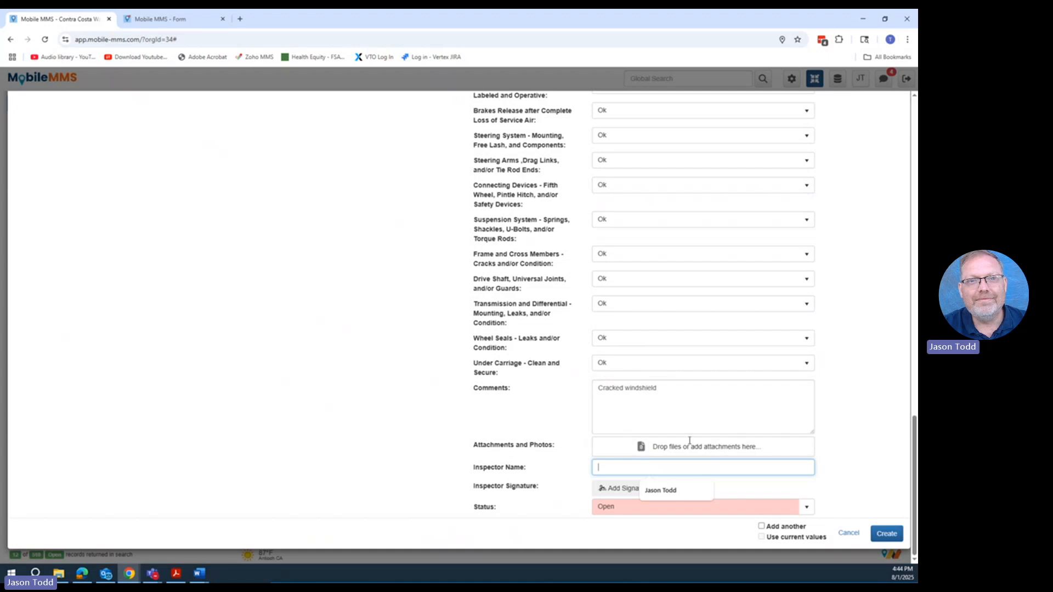
pyautogui.click(661, 490)
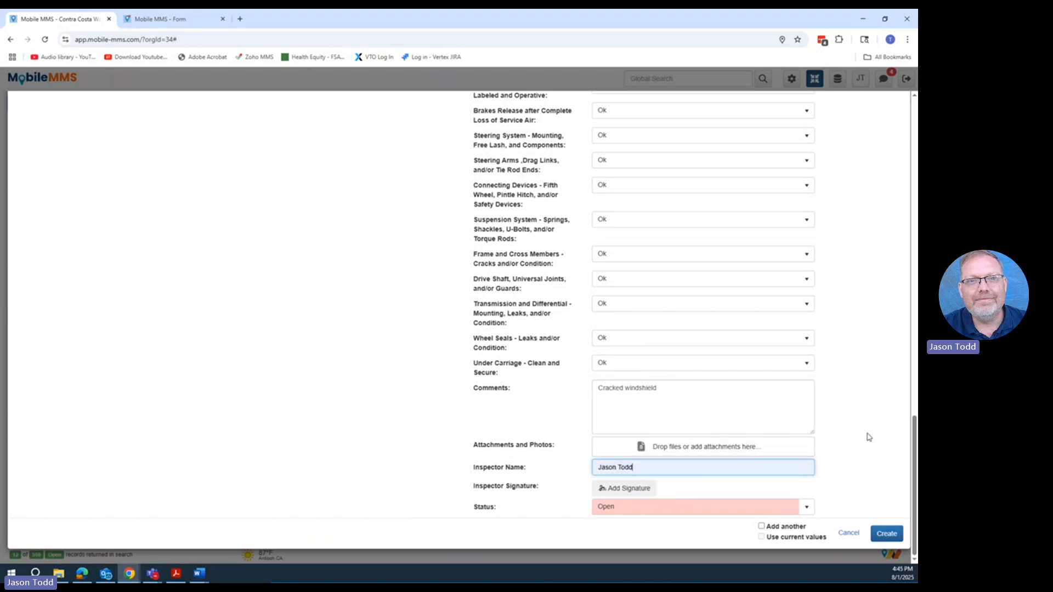
pyautogui.click(615, 491)
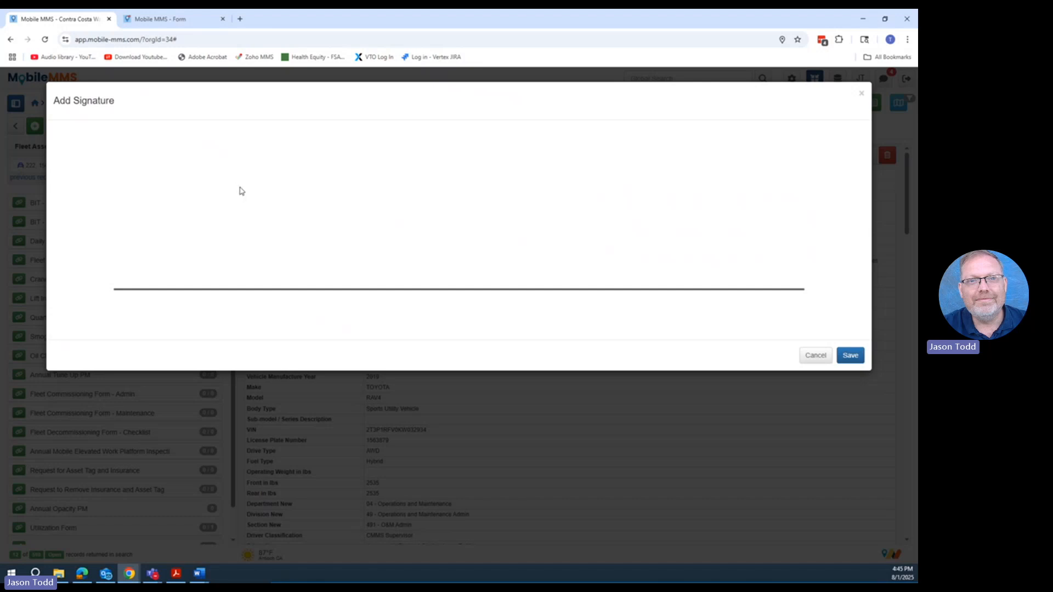
pyautogui.moveTo(245, 184)
pyautogui.mouseDown()
pyautogui.moveTo(209, 243)
pyautogui.moveTo(516, 196)
pyautogui.moveTo(669, 227)
pyautogui.moveTo(860, 239)
pyautogui.mouseUp()
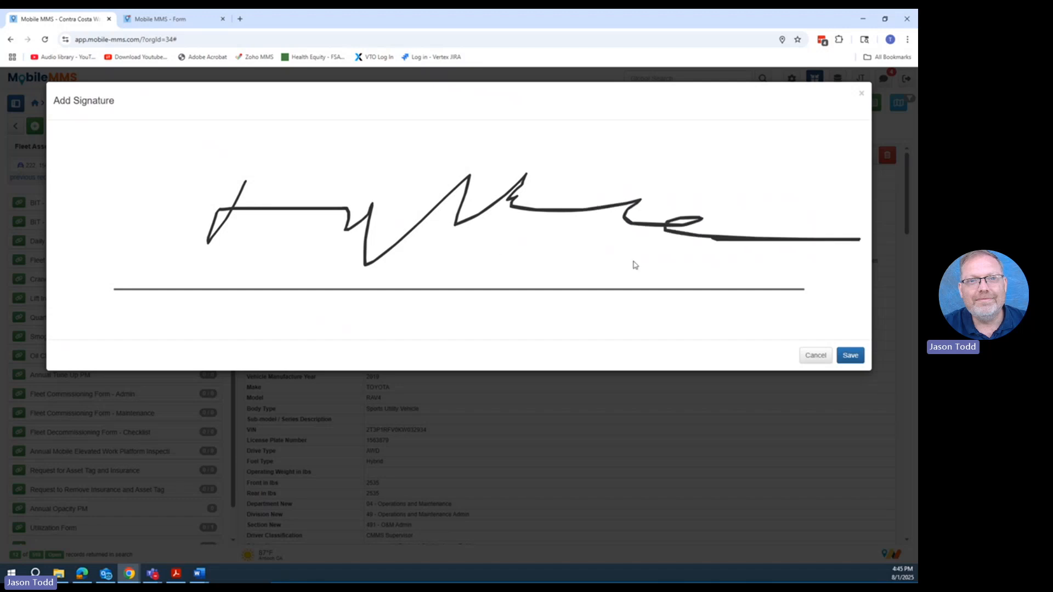
pyautogui.click(861, 359)
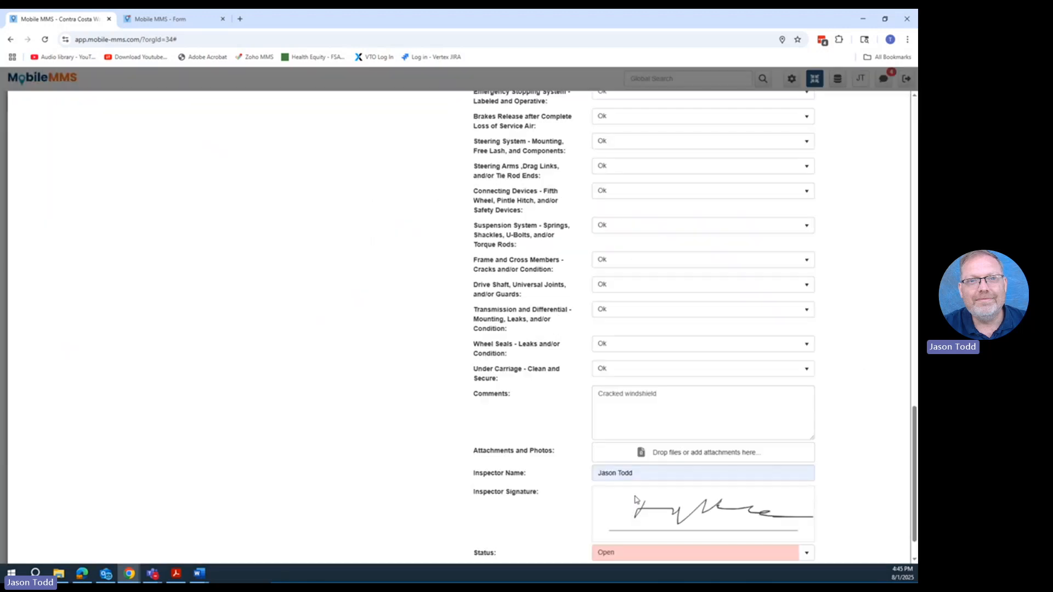
# - Set the inspection status to Closed and create the BIT - Truck/Tractor form
pyautogui.scroll(-2, 872, 498)
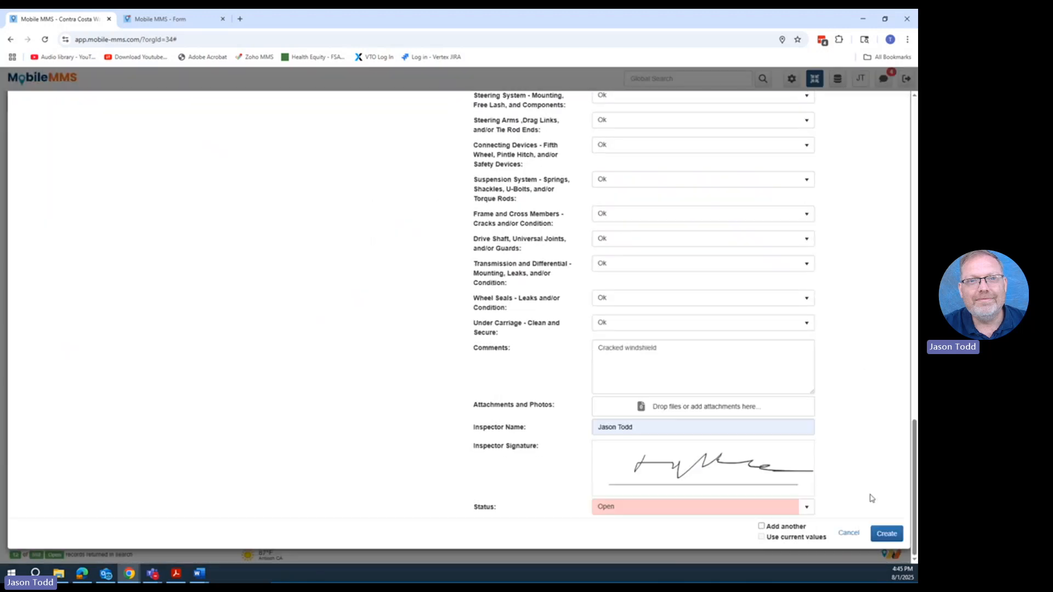
pyautogui.click(806, 507)
pyautogui.click(663, 549)
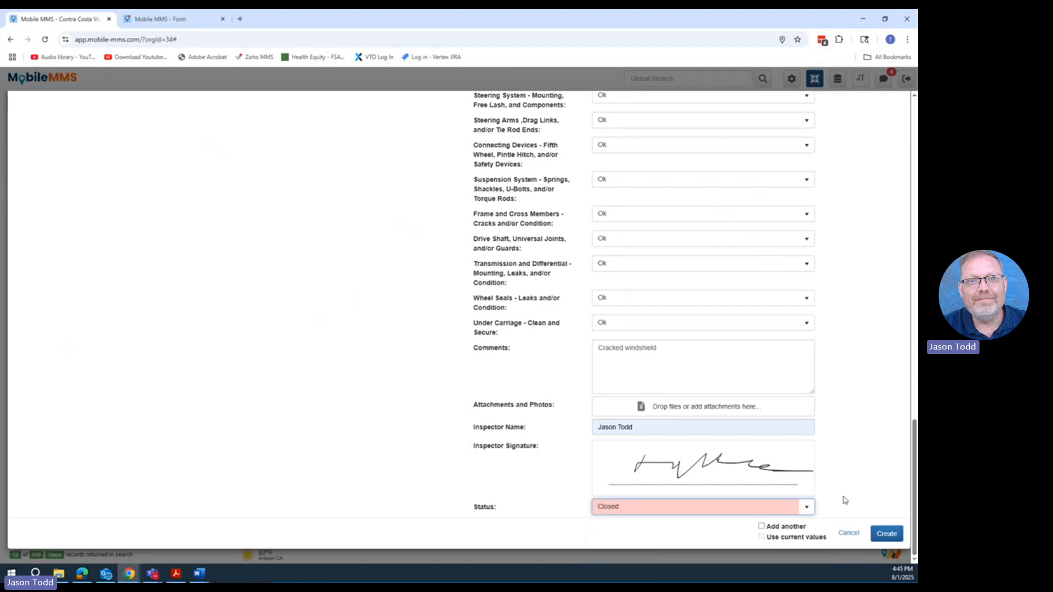
pyautogui.click(882, 535)
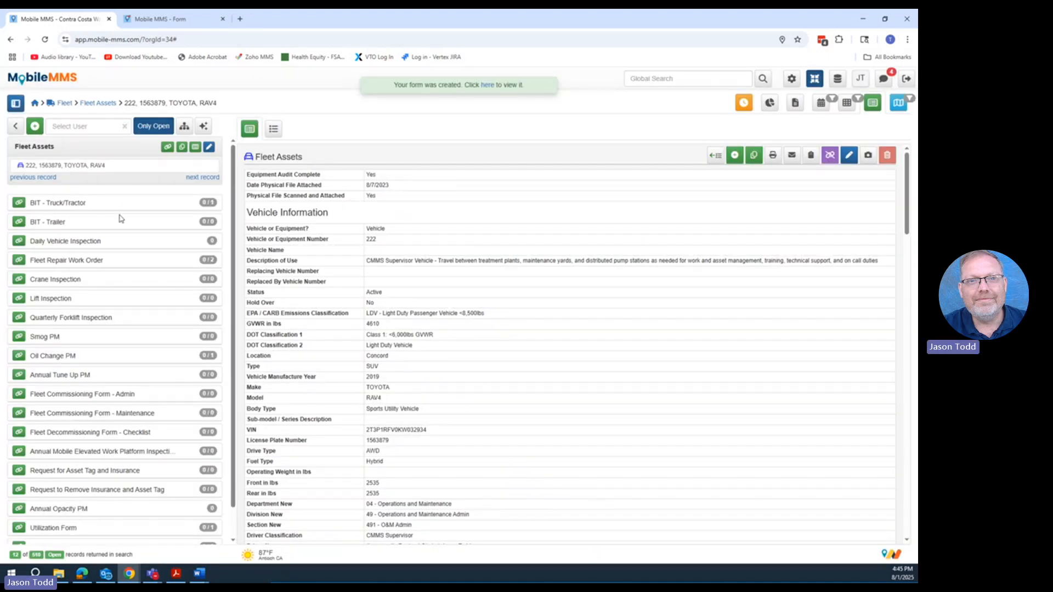
# - Include closed records for vehicle 222, then open its 8/1/2025 BIT - Truck/Tractor inspection and review the inspection items, comments and signature
pyautogui.click(206, 203)
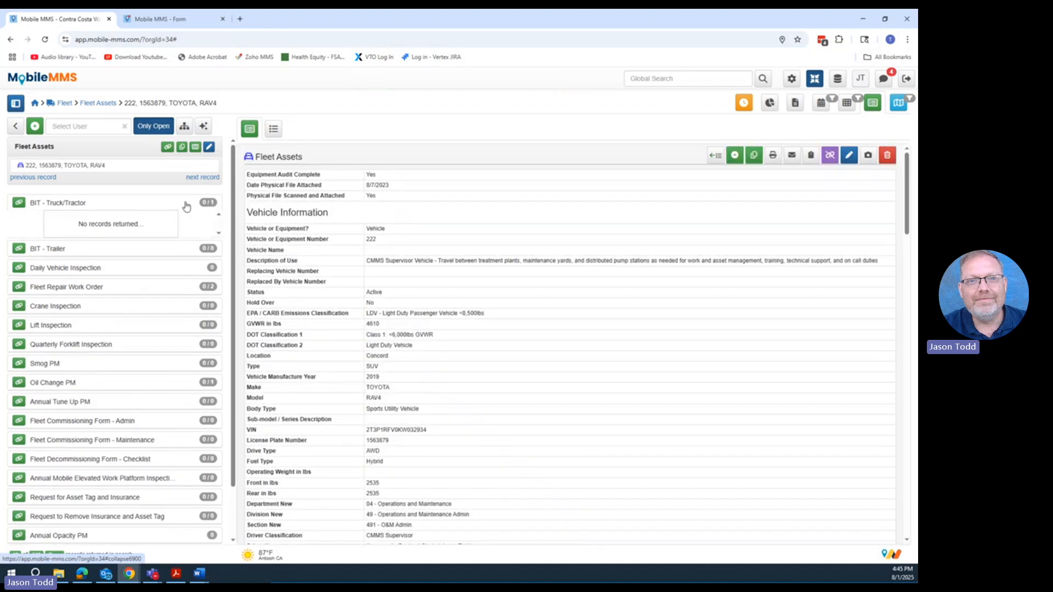
pyautogui.click(155, 126)
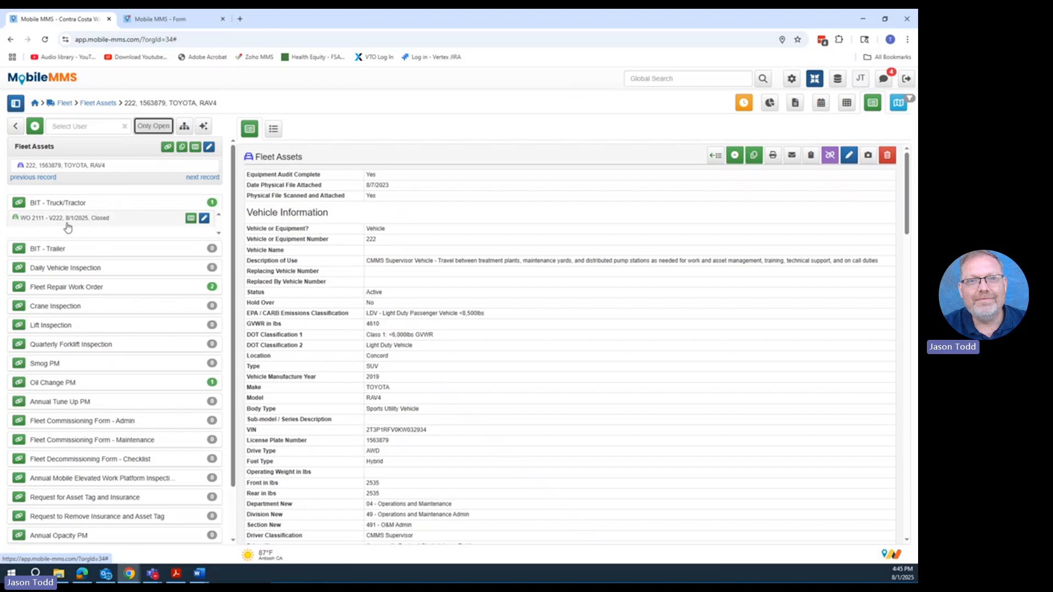
pyautogui.click(128, 219)
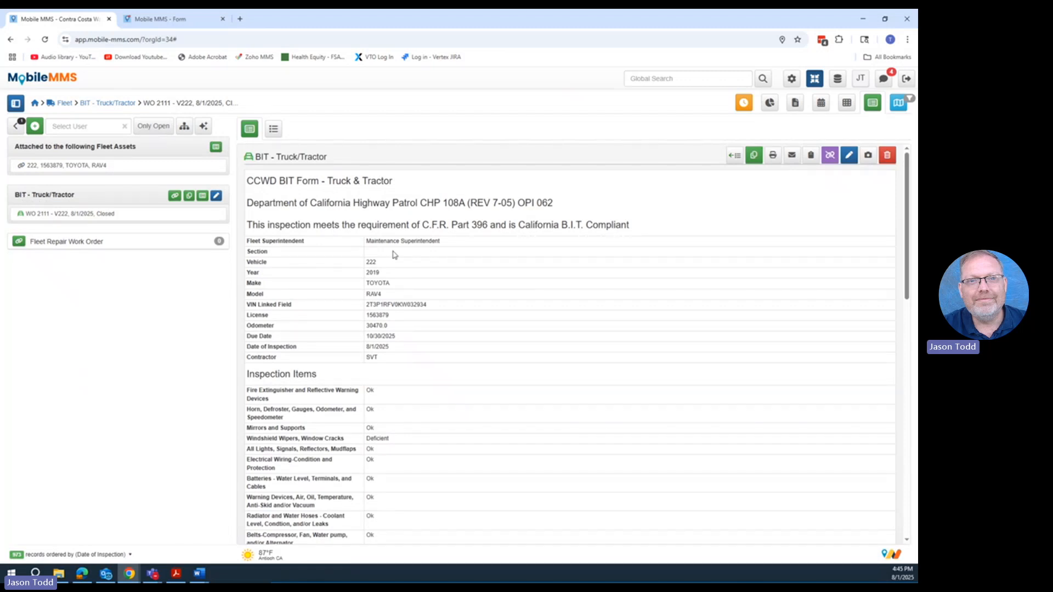
pyautogui.scroll(-2, 439, 412)
pyautogui.scroll(-3, 439, 411)
pyautogui.scroll(2, 412, 357)
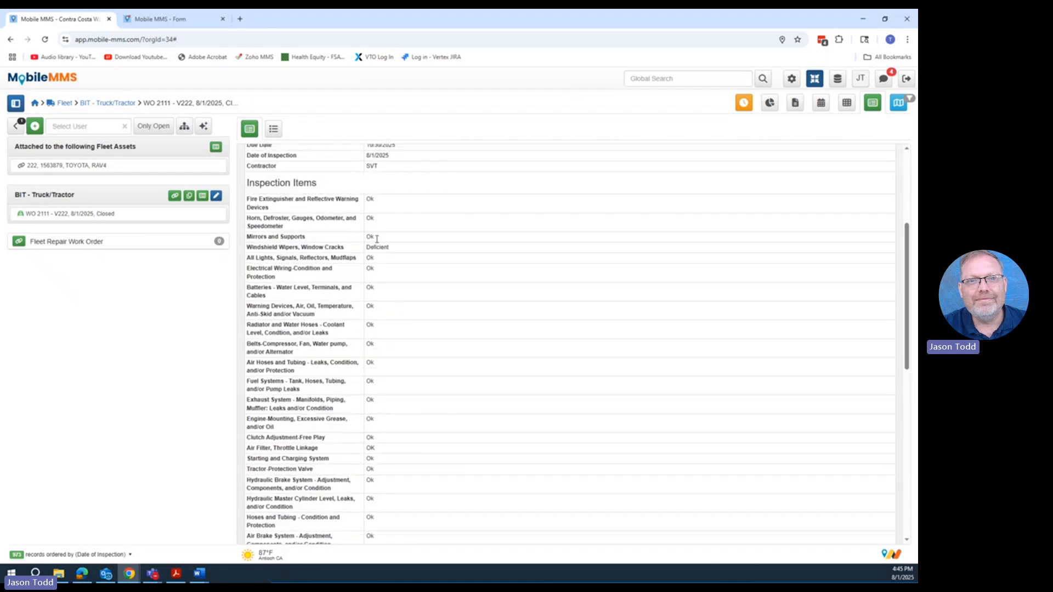
pyautogui.scroll(-10, 454, 329)
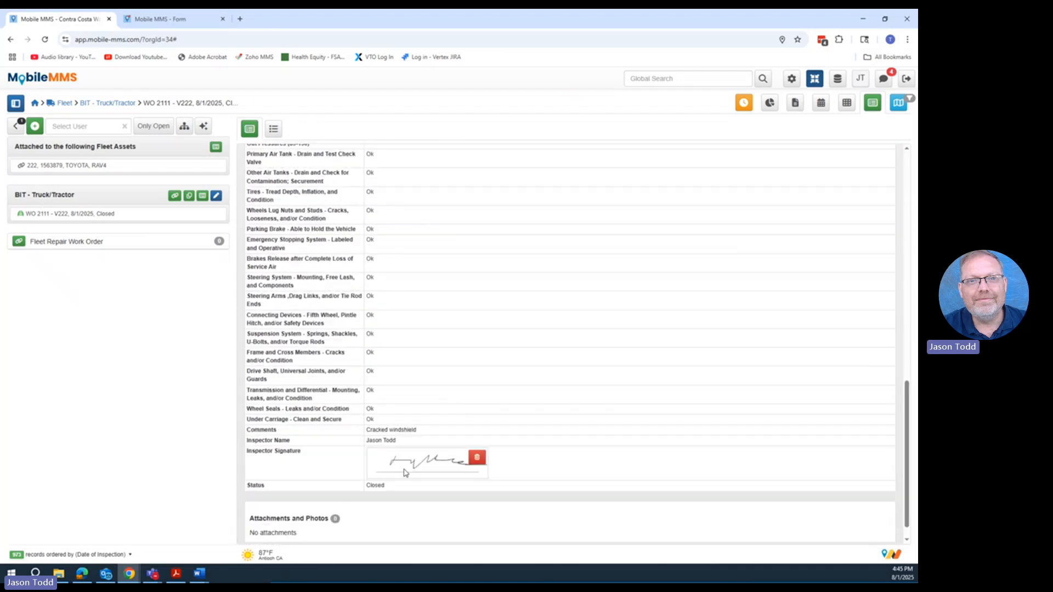
pyautogui.scroll(15, 460, 228)
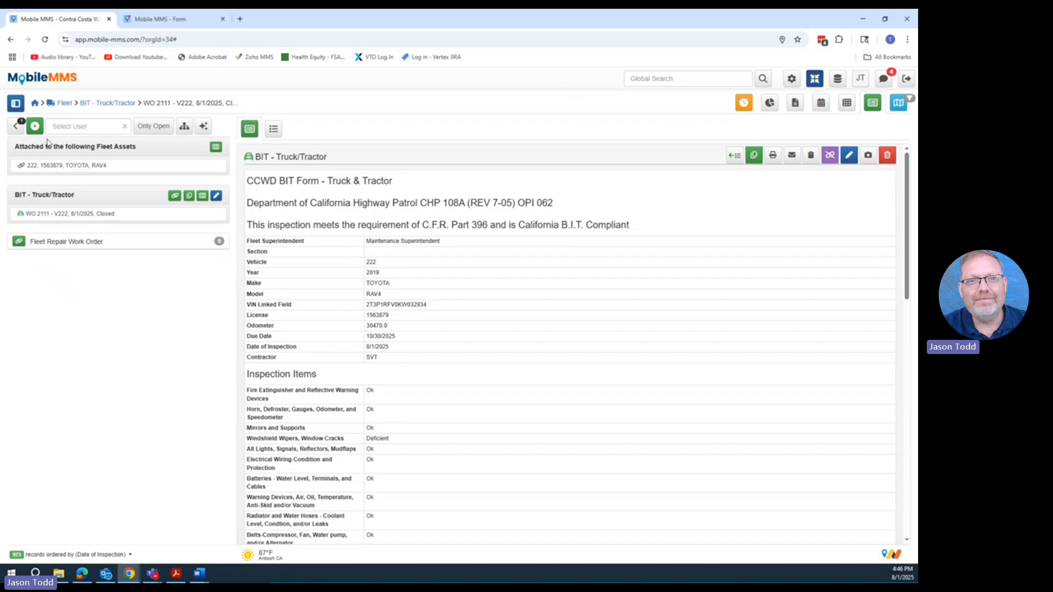
# - Start a Fleet Repair Work Order attached to this inspection, expand the inspection's details for reference, and set the service type to Windshield
pyautogui.click(18, 242)
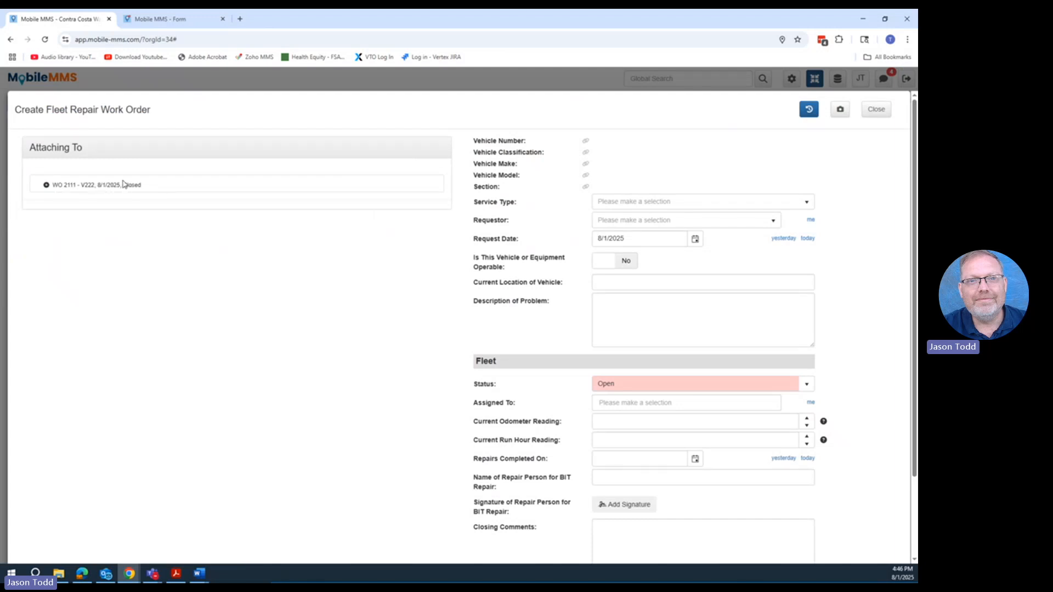
pyautogui.click(45, 184)
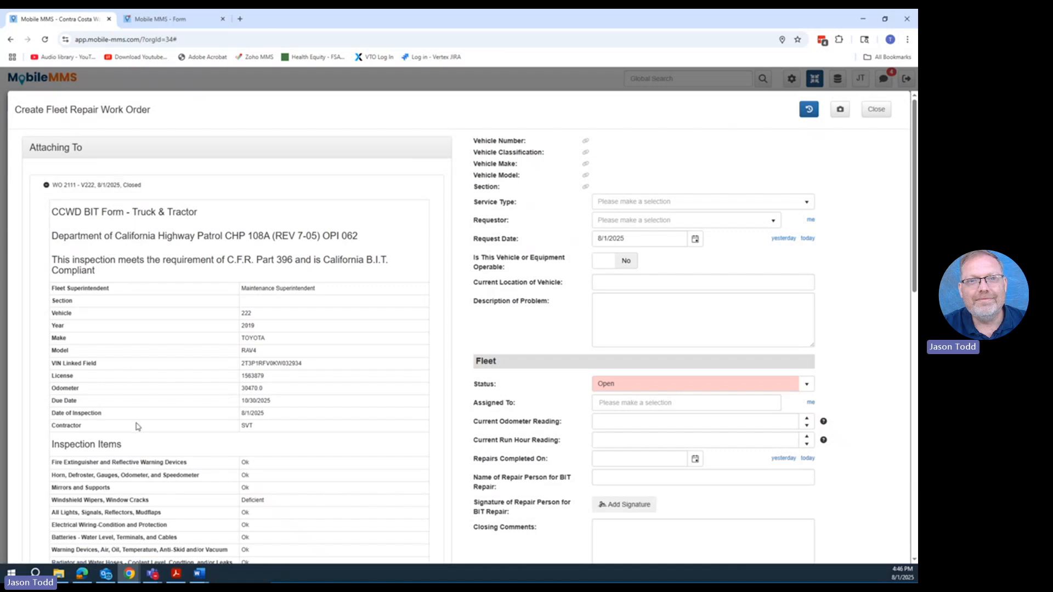
pyautogui.click(806, 203)
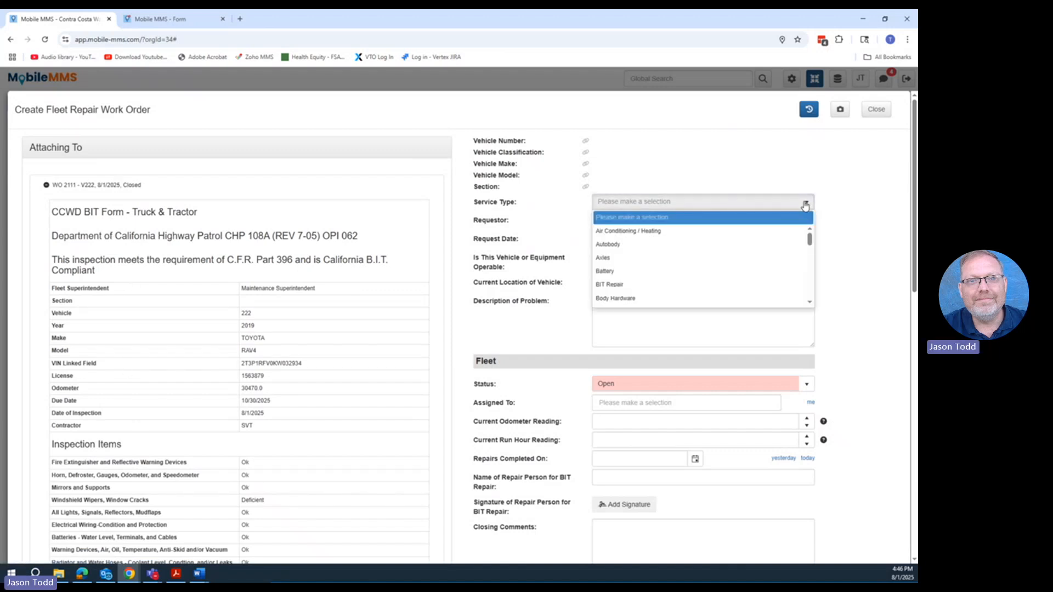
pyautogui.press('w')
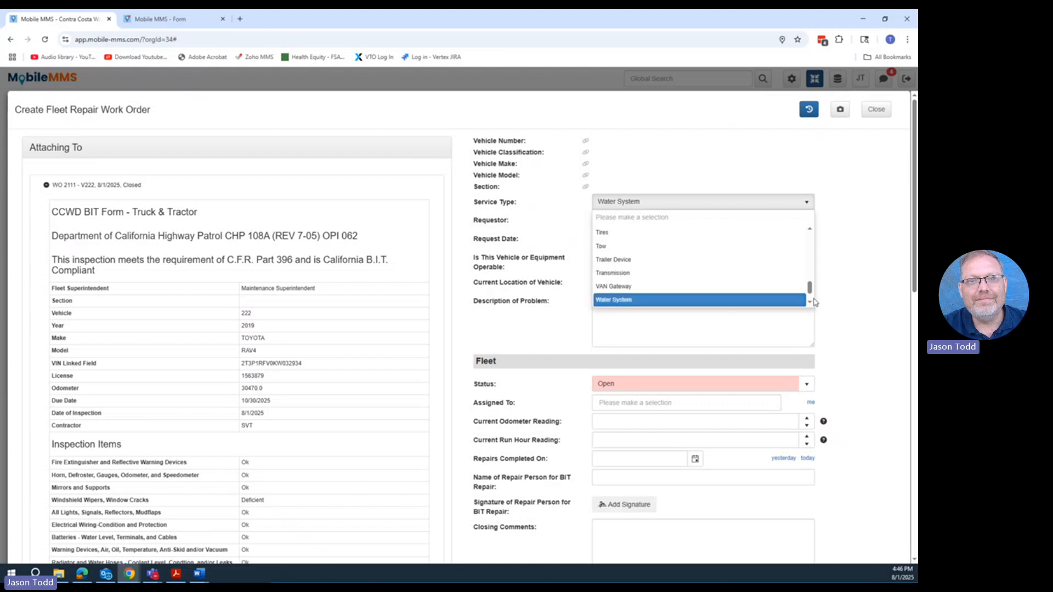
pyautogui.scroll(-1, 771, 297)
pyautogui.click(705, 300)
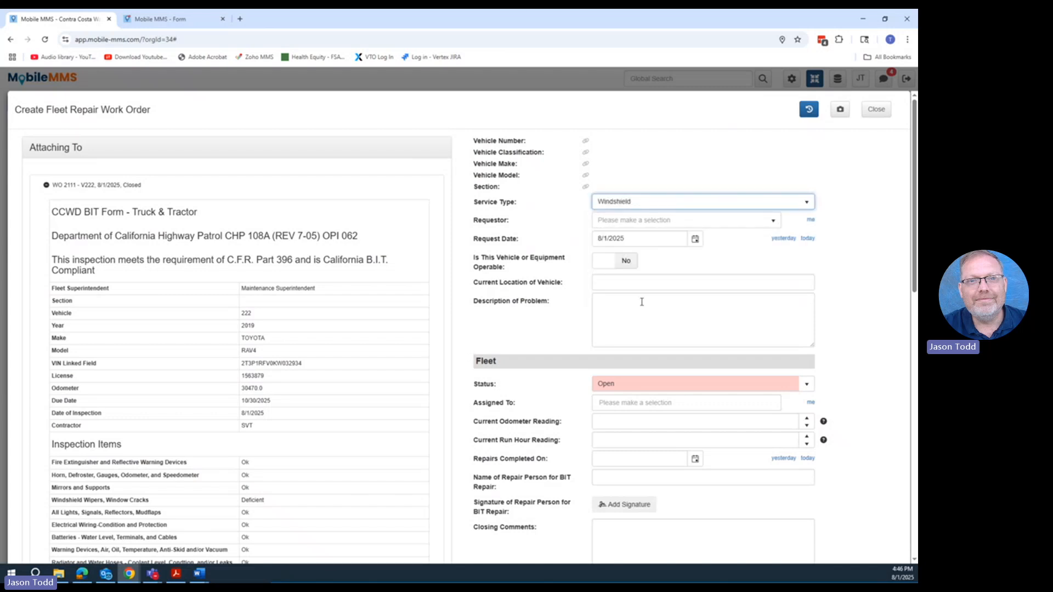
# - Complete the request details with yourself as requestor, the vehicle marked operable, and Concord as its current location
pyautogui.click(810, 220)
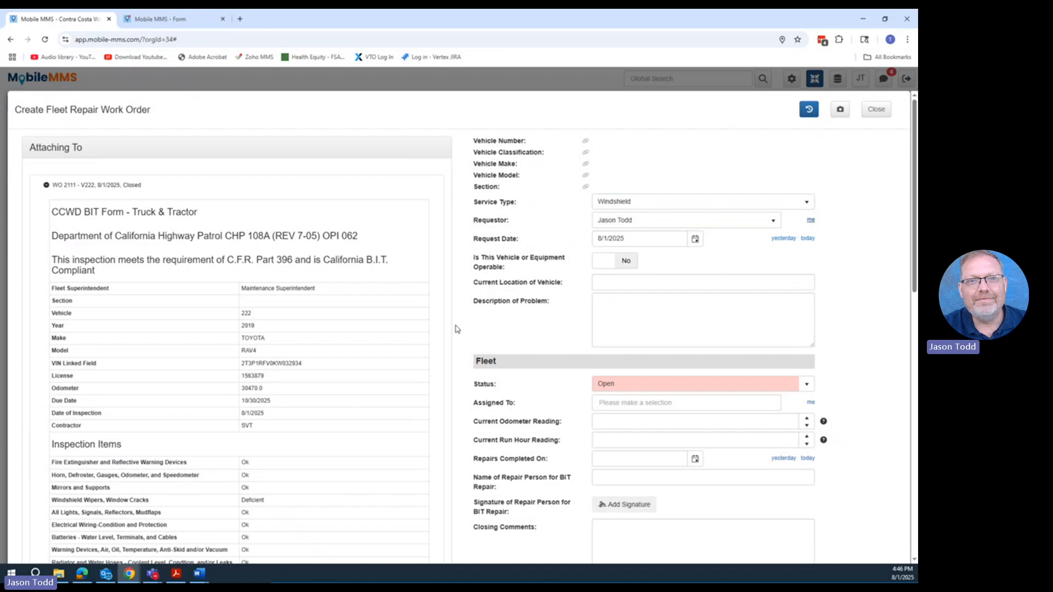
pyautogui.click(622, 264)
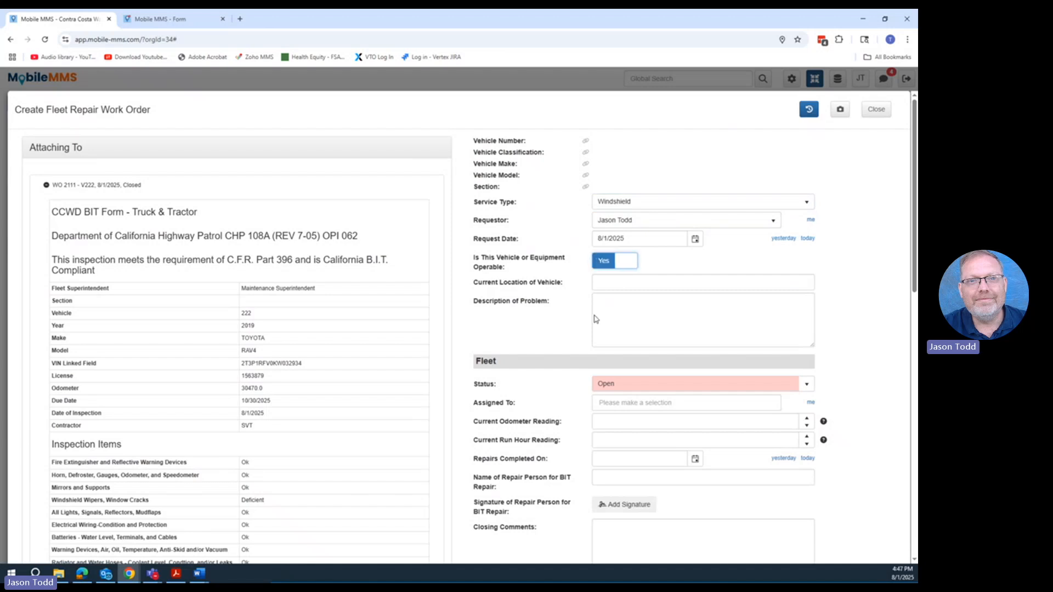
pyautogui.click(605, 284)
pyautogui.click(658, 308)
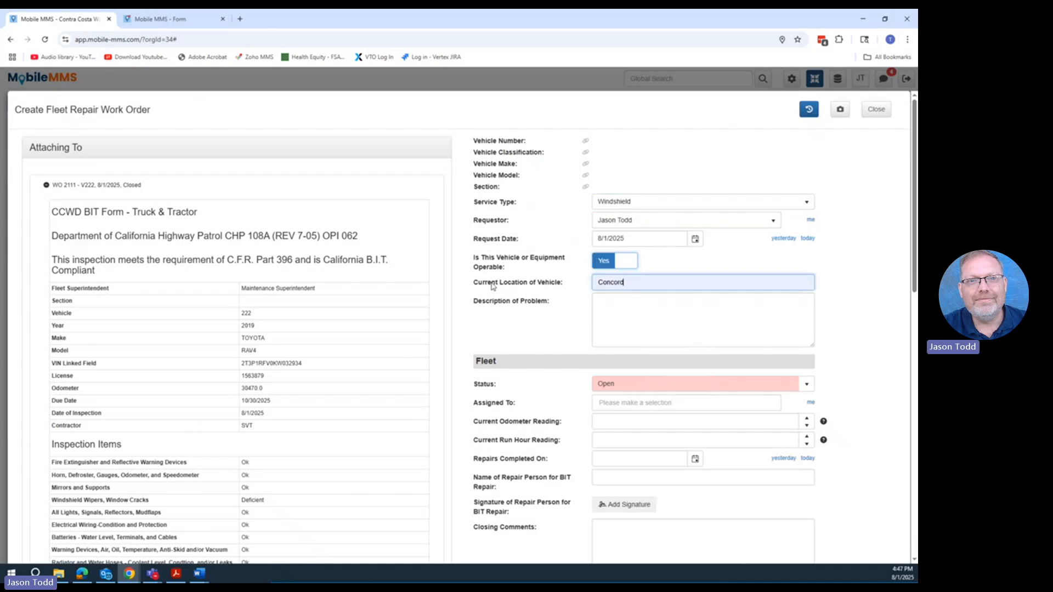
# - Describe the problem as "Windshield needs to be replaced" and create the Fleet Repair Work Order
pyautogui.click(603, 309)
pyautogui.write('Wind')
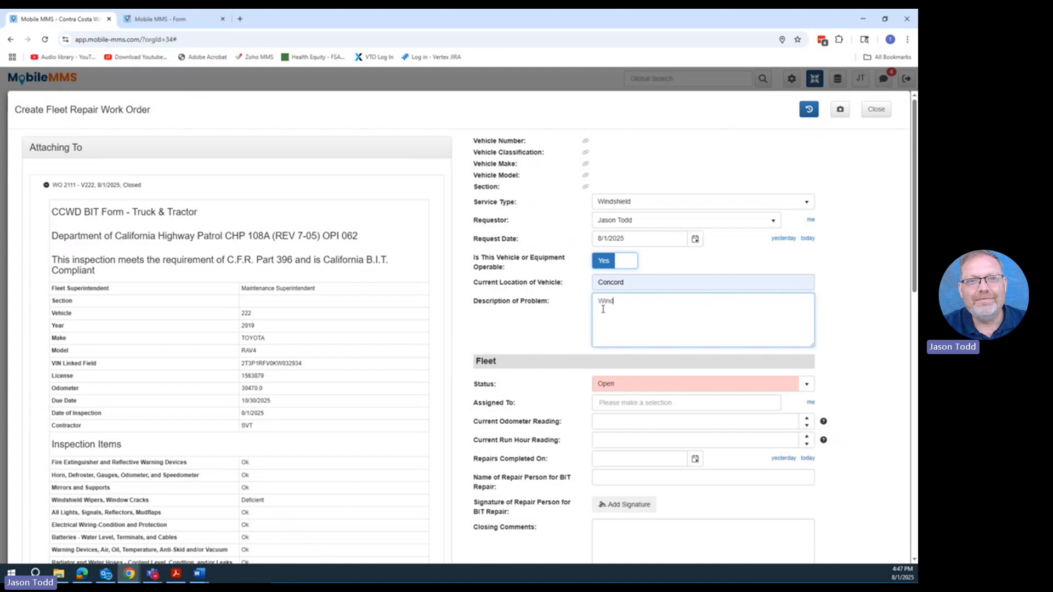
pyautogui.write('shield needs to be replaced')
pyautogui.scroll(-2, 706, 424)
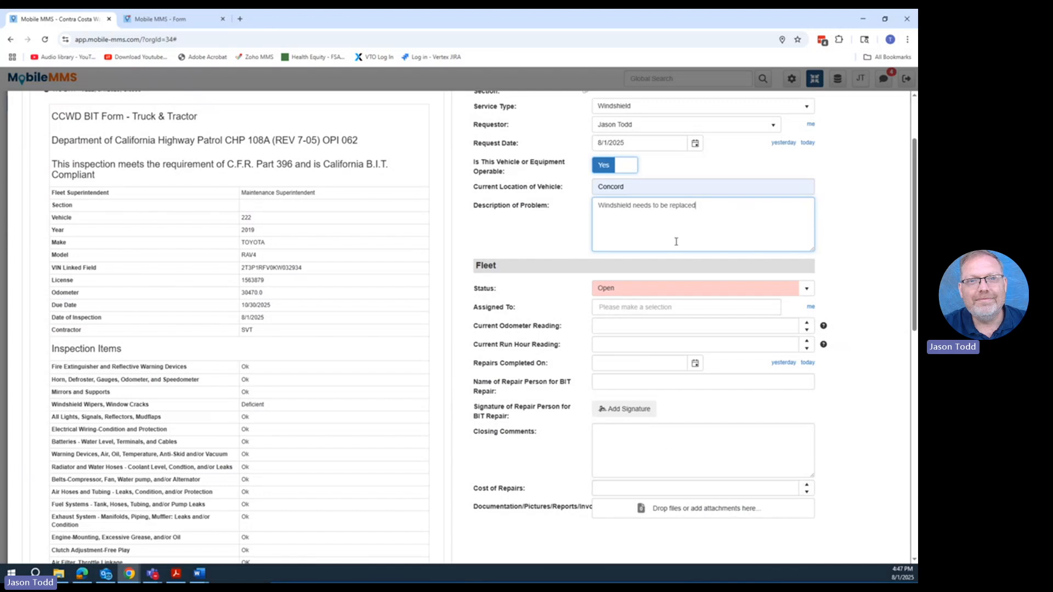
pyautogui.scroll(-3, 708, 439)
pyautogui.scroll(-8, 697, 450)
pyautogui.click(885, 532)
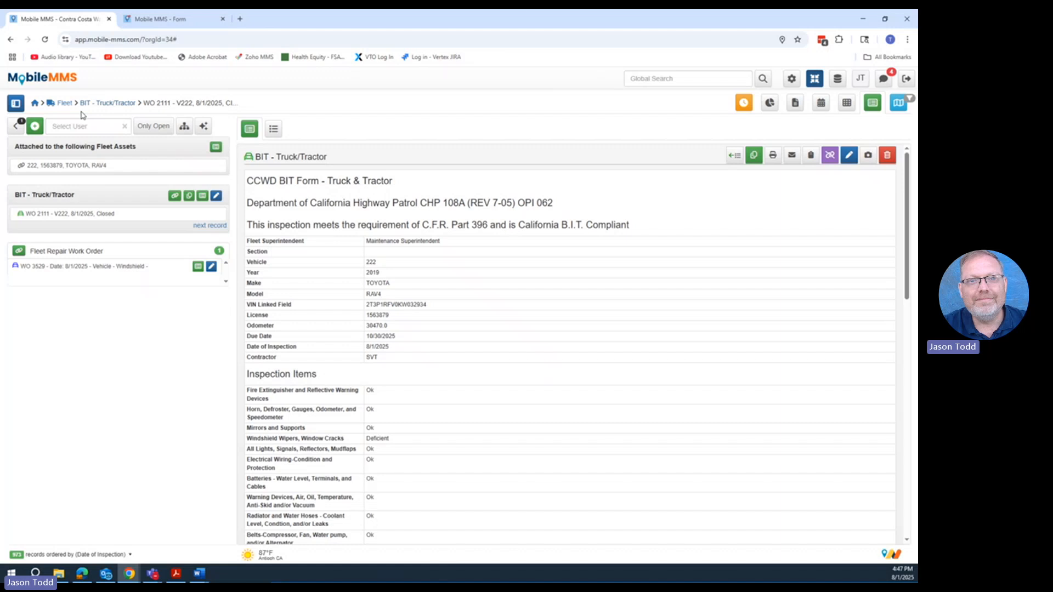
# - Go to vehicle 222's asset record and list its attached BIT - Truck/Tractor inspections
pyautogui.click(158, 172)
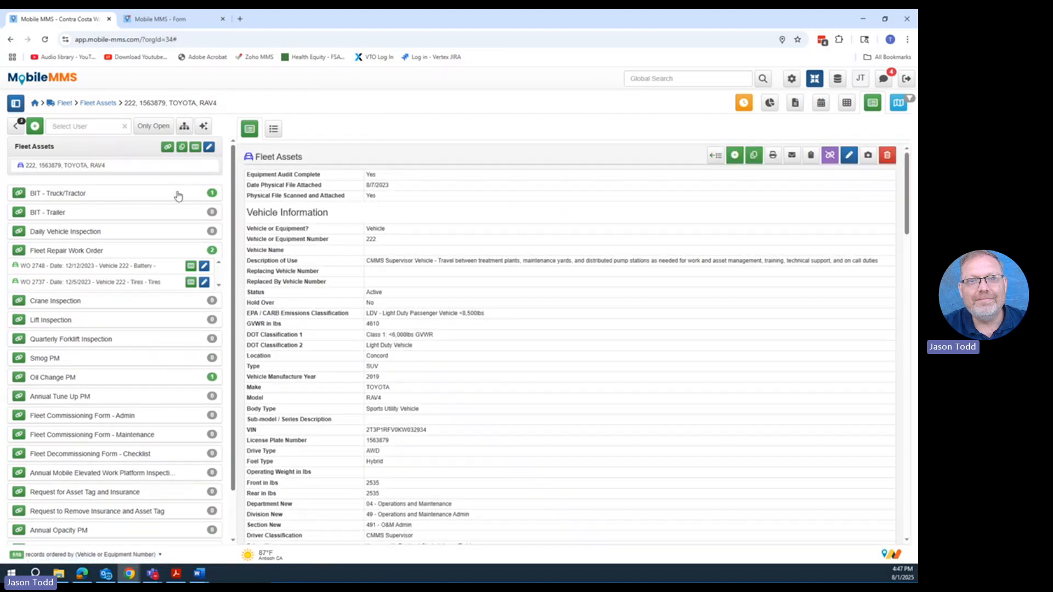
pyautogui.click(137, 195)
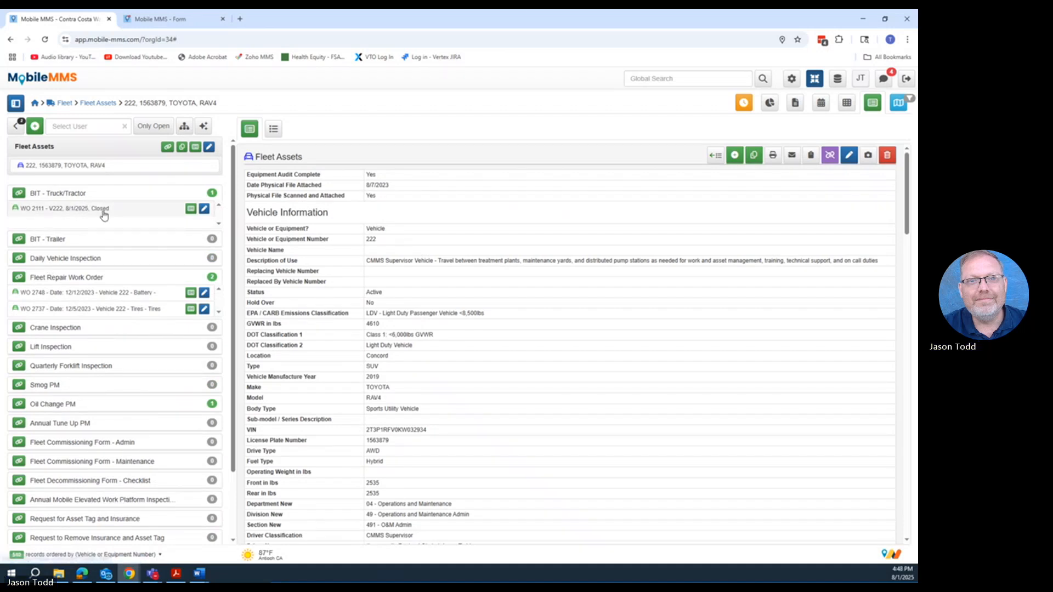
# - Open the 8/1/2025 windshield record among the Fleet Repair Work Orders for editing and set its status to Closed
pyautogui.click(62, 106)
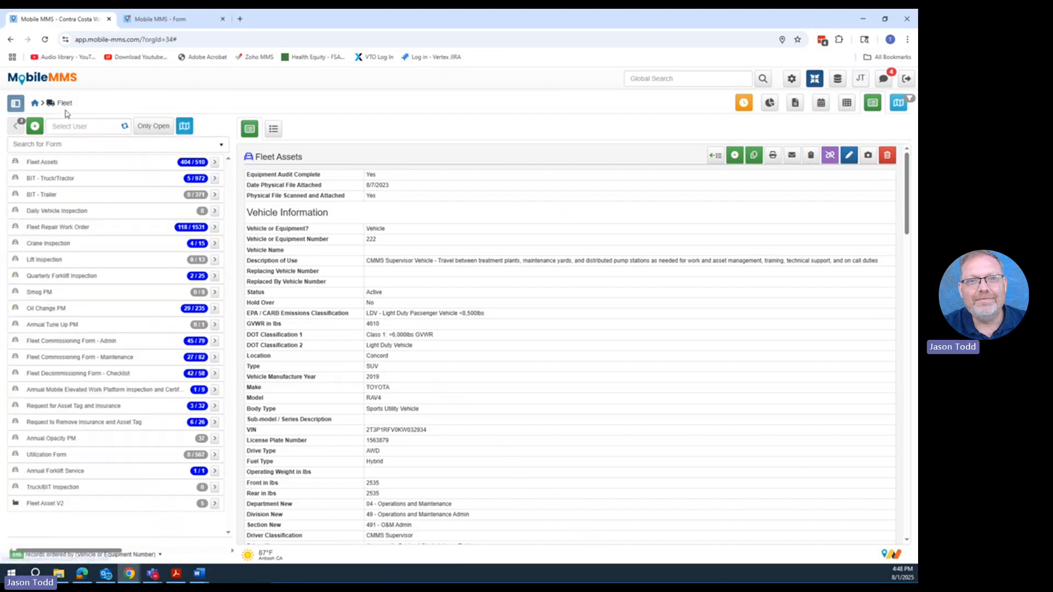
pyautogui.click(102, 227)
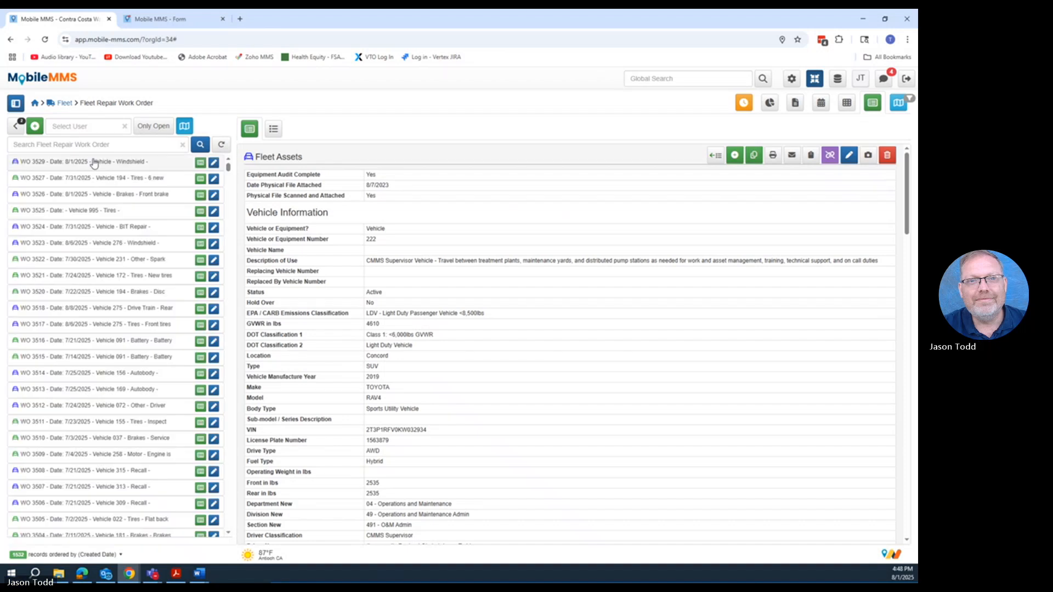
pyautogui.click(171, 165)
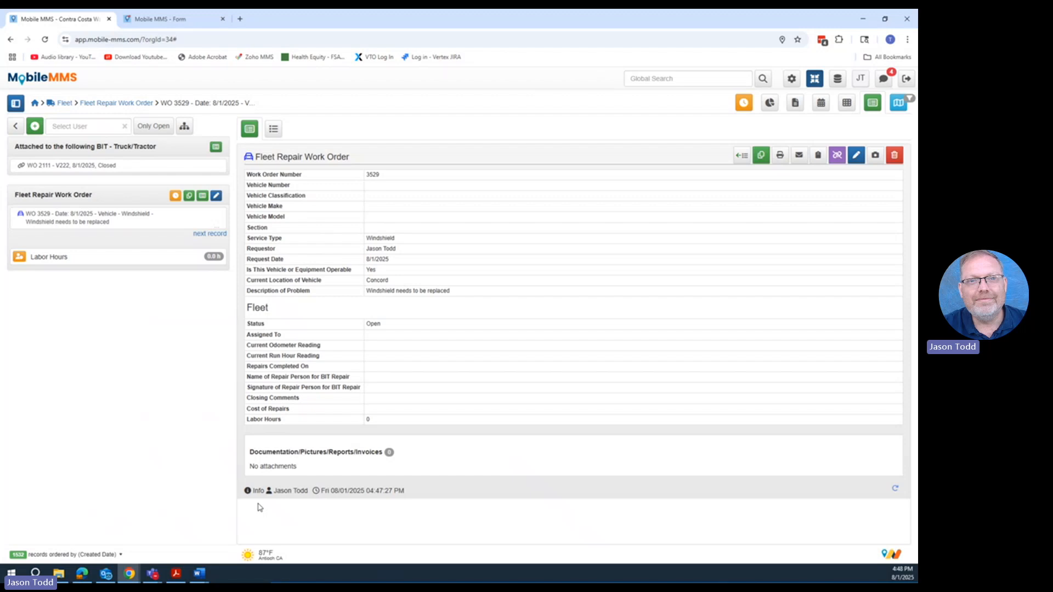
pyautogui.click(217, 196)
pyautogui.scroll(-3, 664, 294)
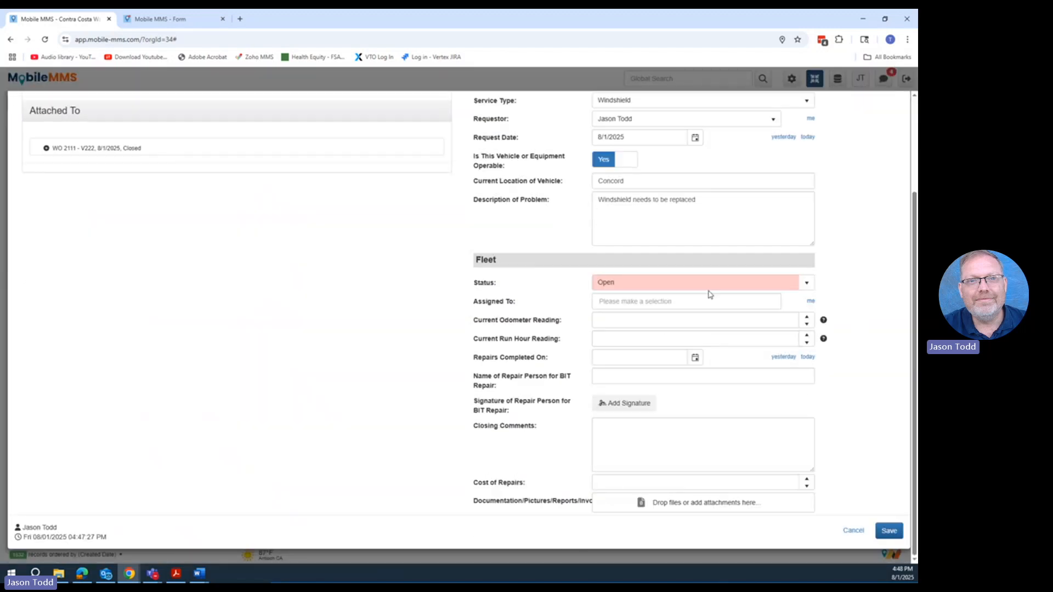
pyautogui.click(709, 288)
pyautogui.click(631, 364)
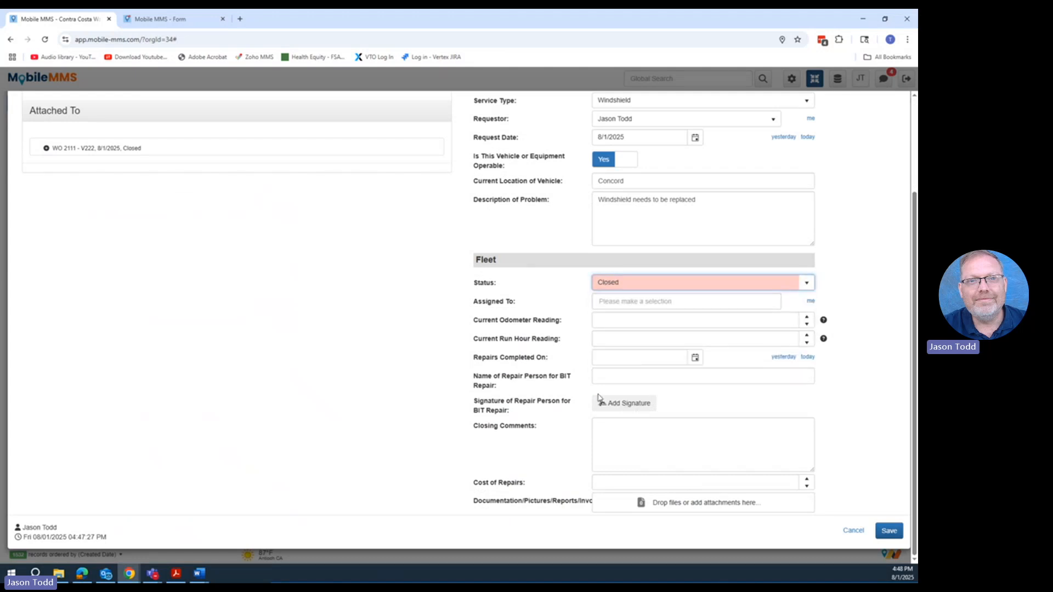
# - Enter the repair person's full name for the BIT repair and add their handwritten signature
pyautogui.click(616, 376)
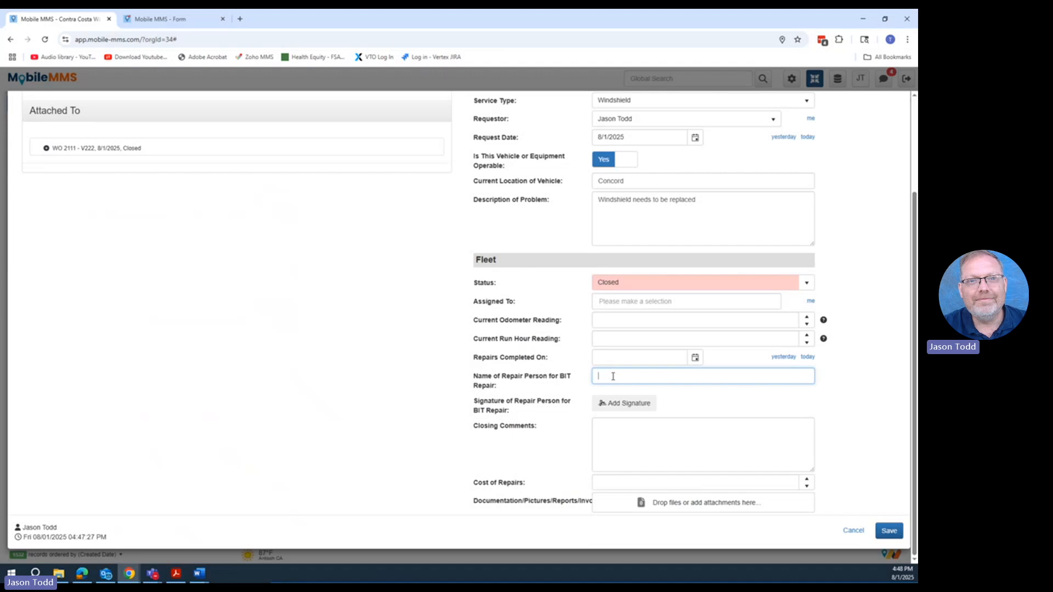
pyautogui.write('Jason Todd')
pyautogui.click(625, 403)
pyautogui.moveTo(284, 217); pyautogui.dragTo(244, 258)
pyautogui.moveTo(258, 228)
pyautogui.mouseDown()
pyautogui.moveTo(263, 211)
pyautogui.moveTo(631, 222)
pyautogui.mouseUp()
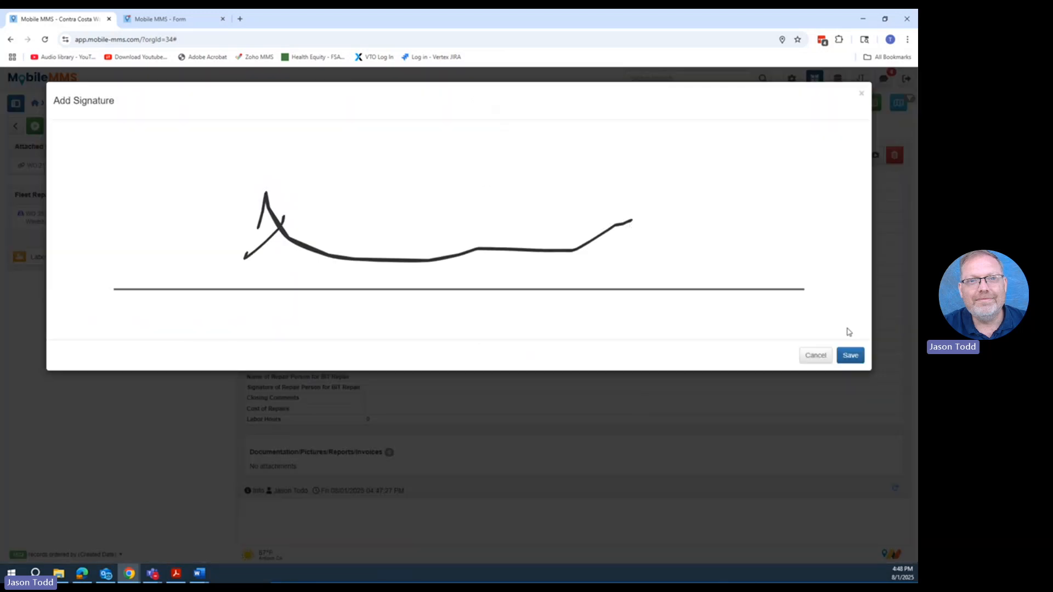
pyautogui.click(854, 359)
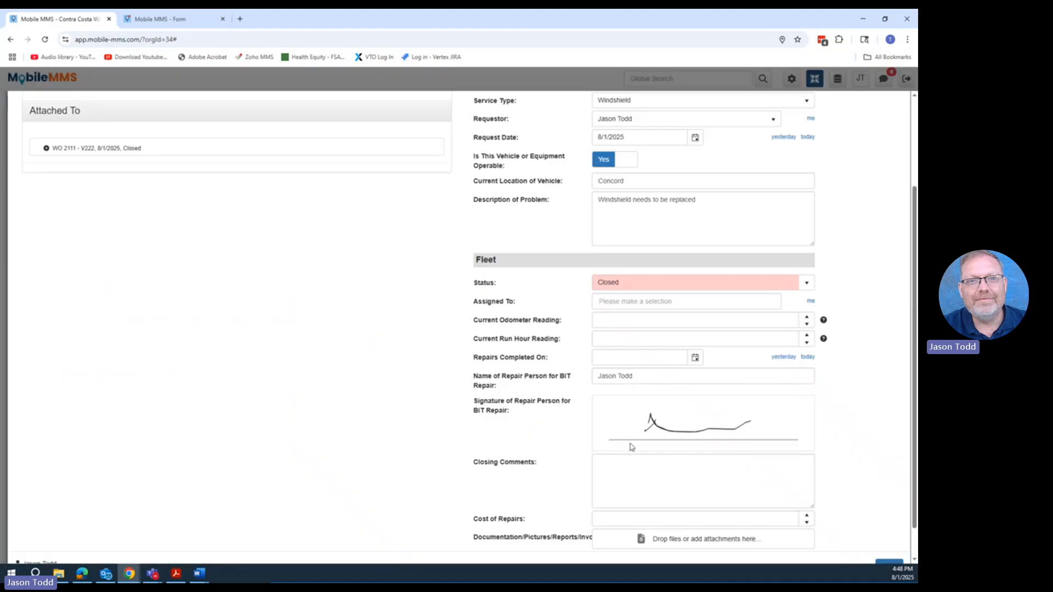
# - Enter "comments" as the closing comments and save the work order
pyautogui.click(634, 479)
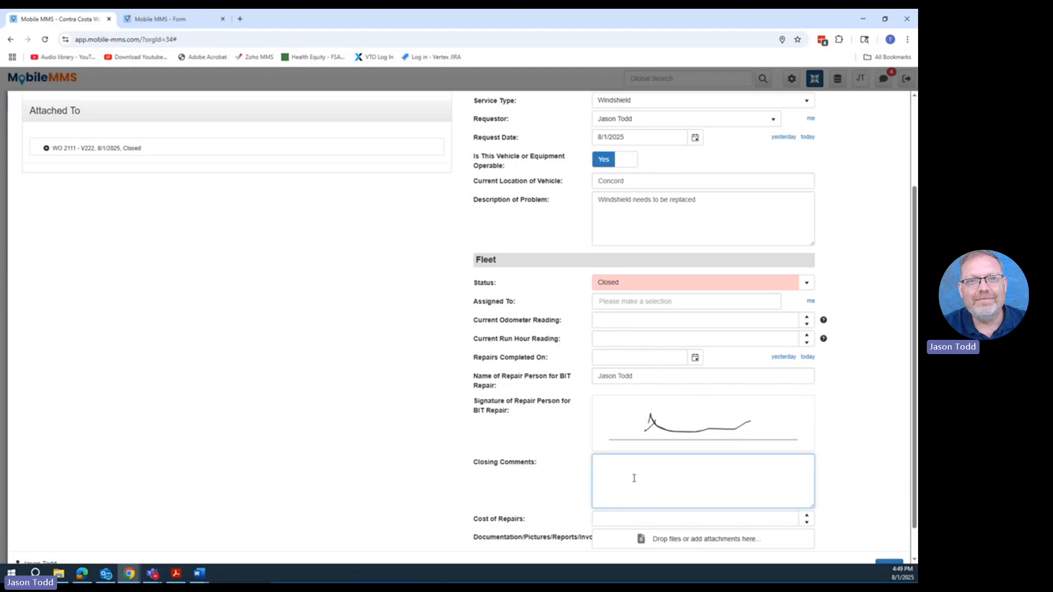
pyautogui.write('comments')
pyautogui.scroll(-1, 687, 484)
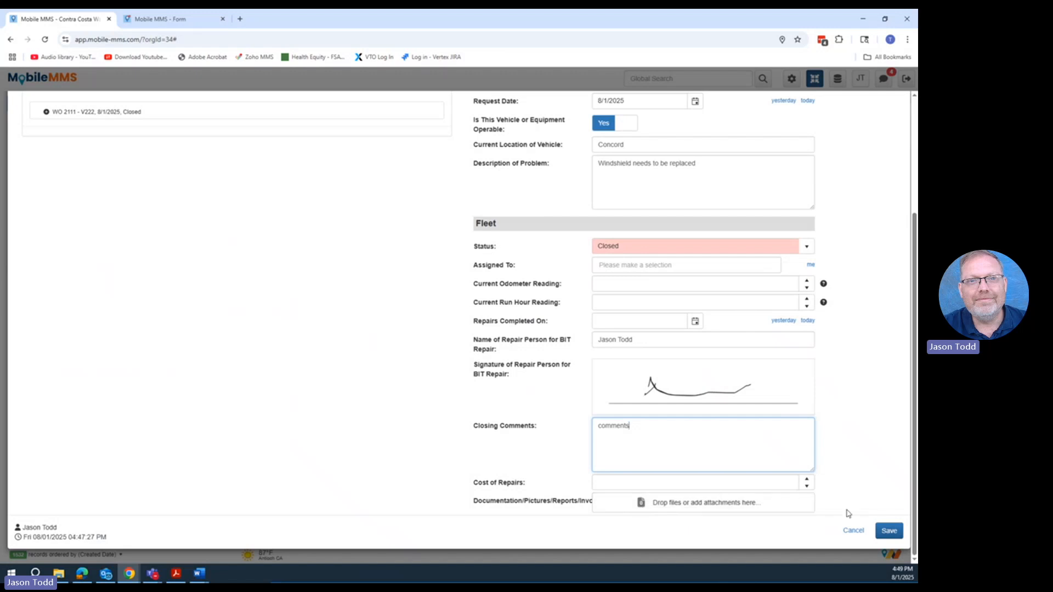
pyautogui.click(888, 530)
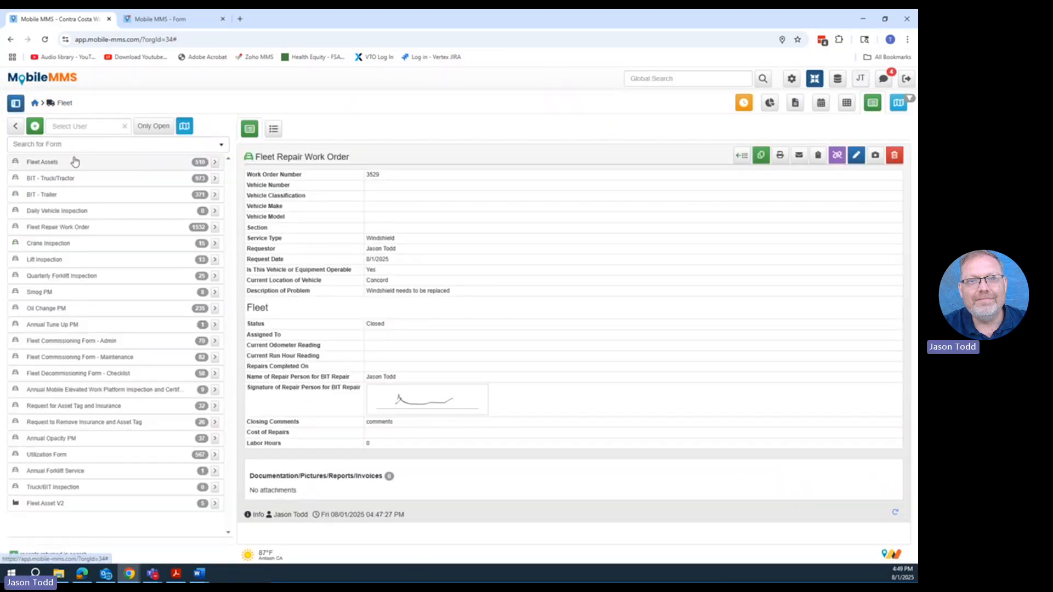
# - Search the Fleet Assets for 222 and open the TOYOTA RAV4 record
pyautogui.click(71, 160)
pyautogui.click(75, 145)
pyautogui.write('223')
pyautogui.click(75, 145)
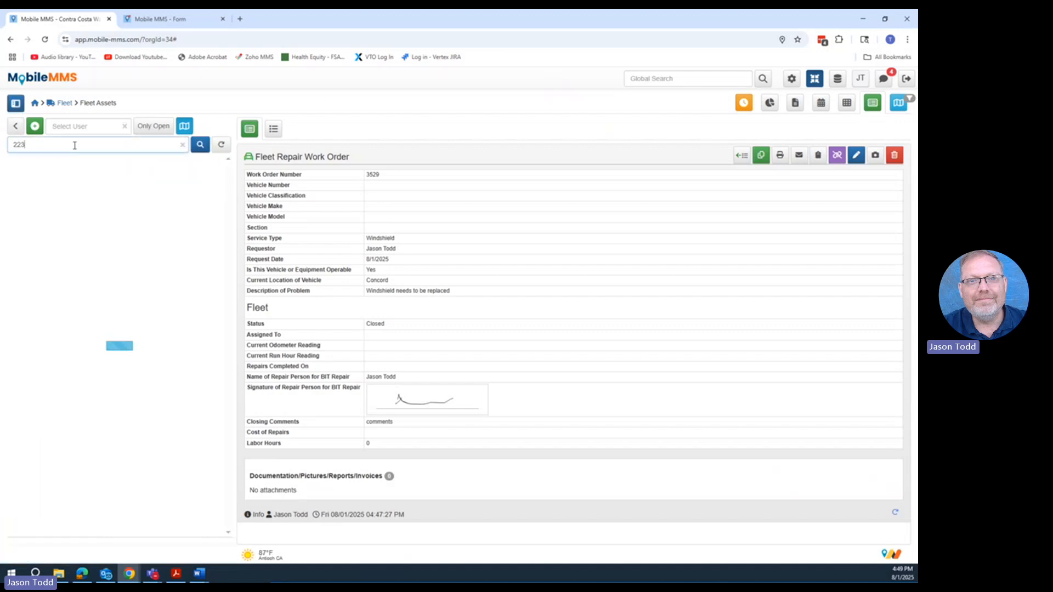
pyautogui.press('BackSpace')
pyautogui.write('2')
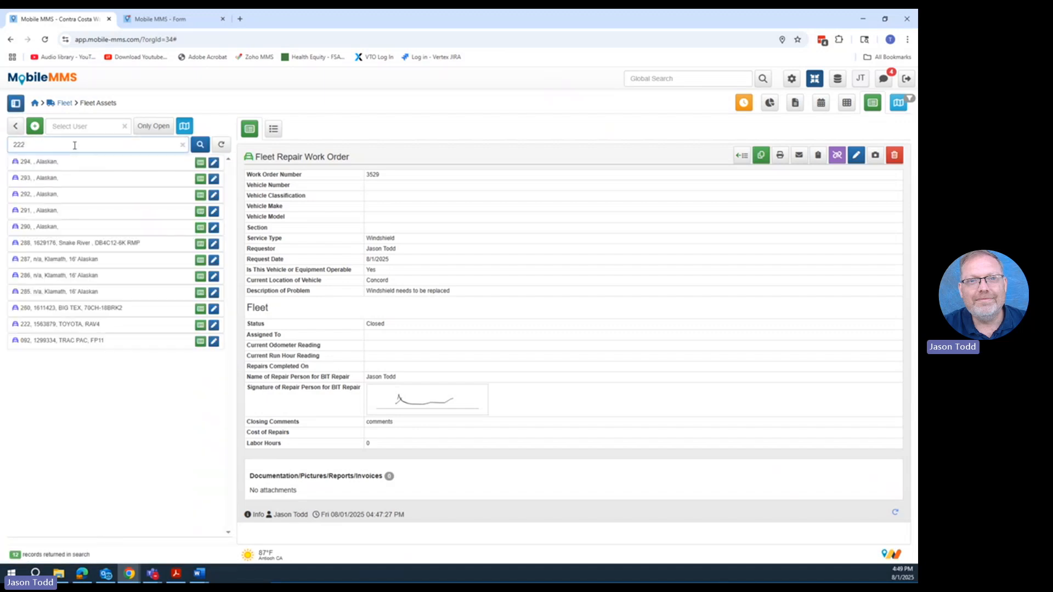
pyautogui.click(84, 328)
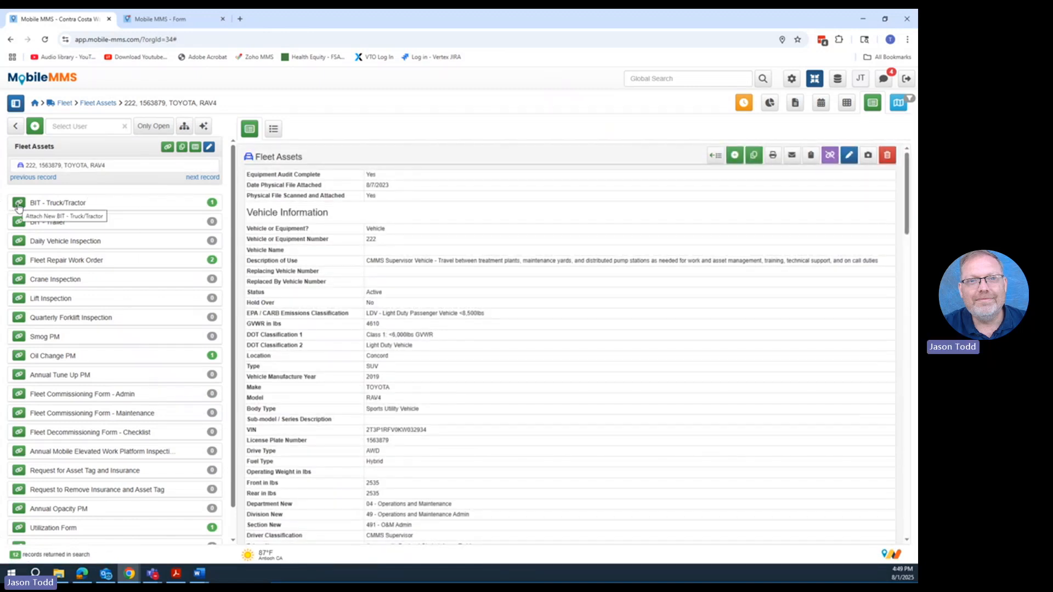
# - Open the vehicle's 8/1/2025 BIT - Truck/Tractor inspection, review its items, and open the attached Fleet Repair Work Order
pyautogui.click(88, 205)
pyautogui.click(127, 219)
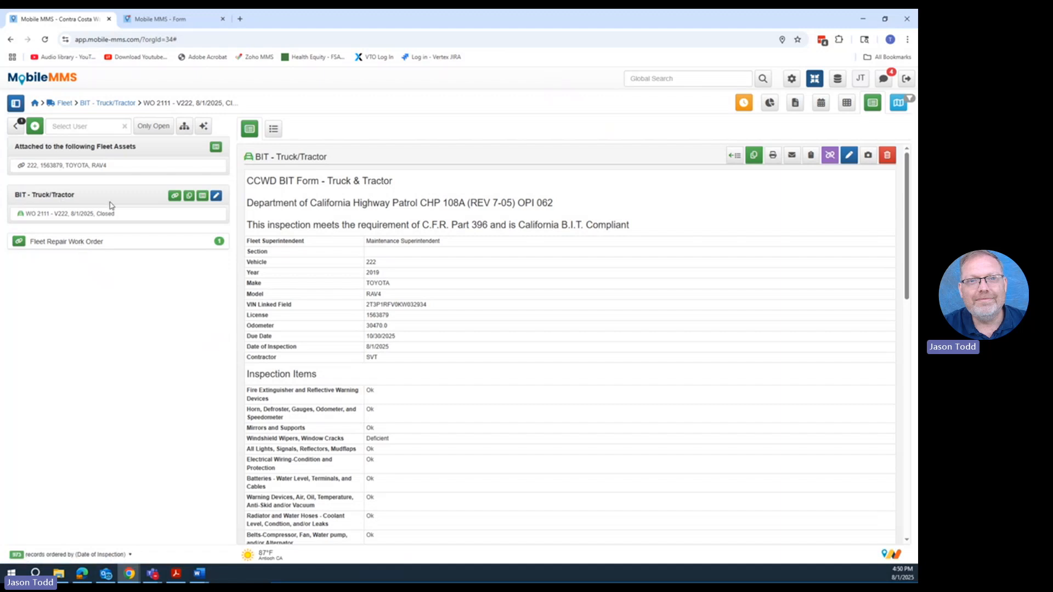
pyautogui.scroll(-3, 466, 365)
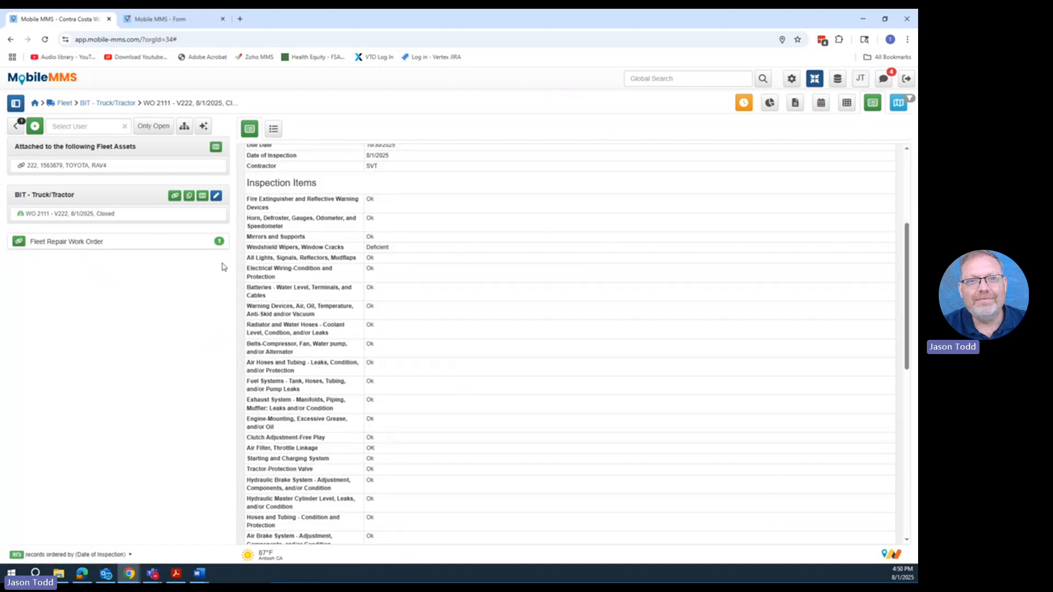
pyautogui.click(153, 242)
pyautogui.click(109, 258)
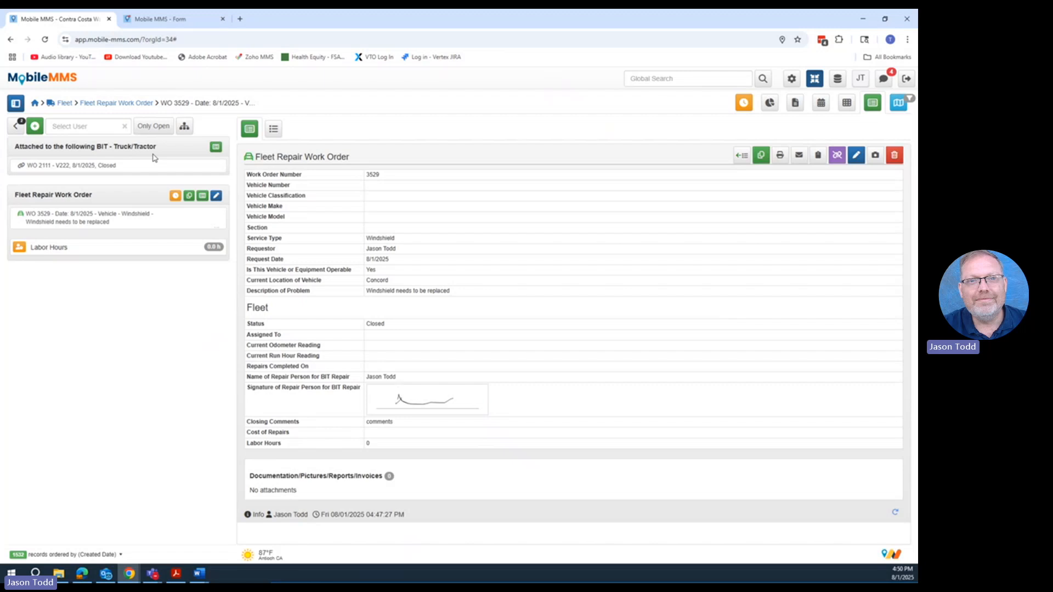
# - Find vehicle 222 in Fleet Assets again and review the odometer and BIT dates in its maintenance information
pyautogui.click(65, 103)
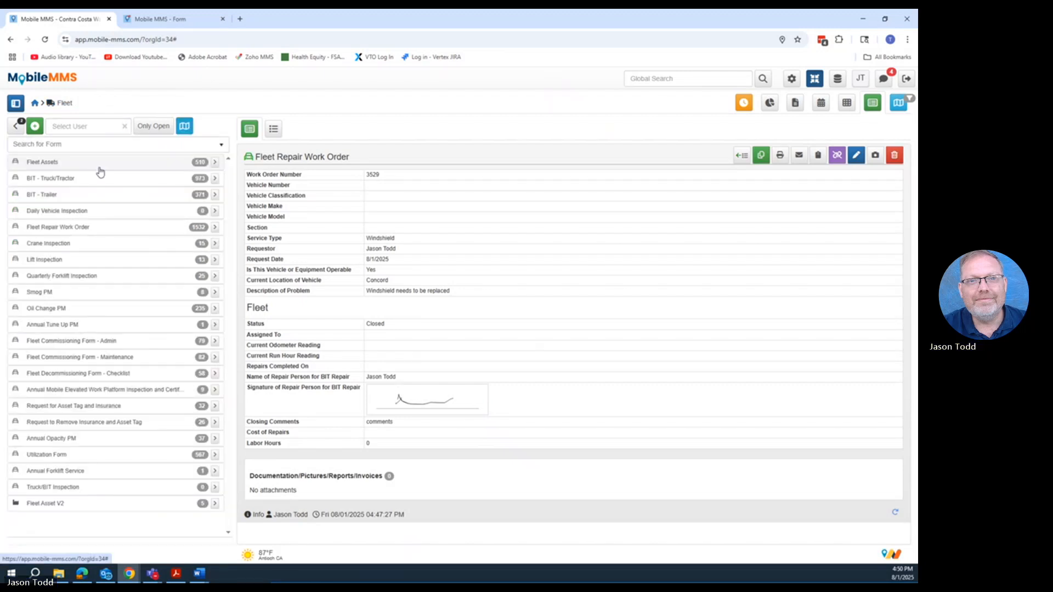
pyautogui.click(84, 164)
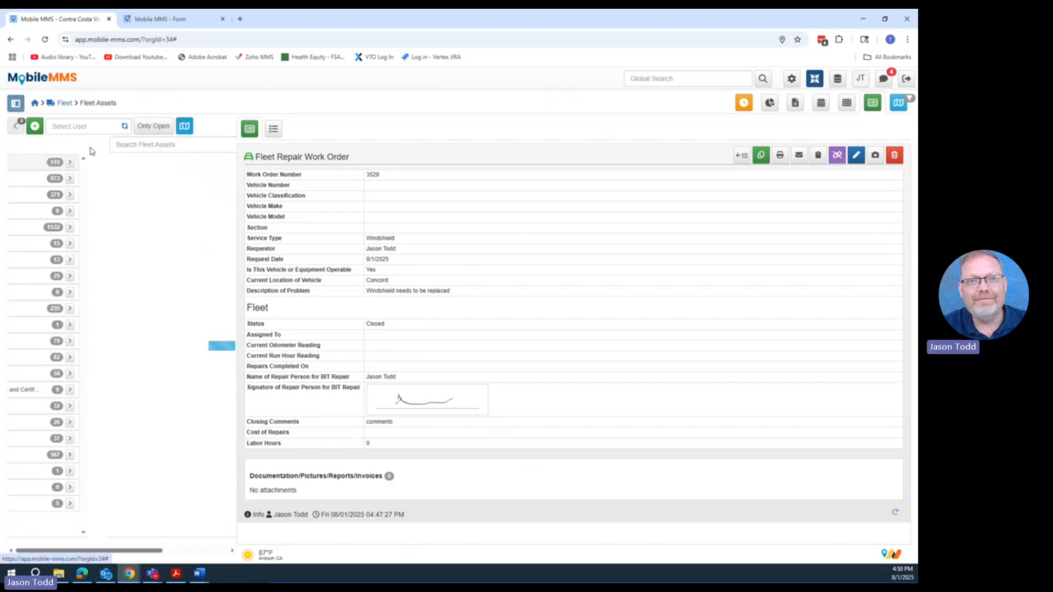
pyautogui.write('222')
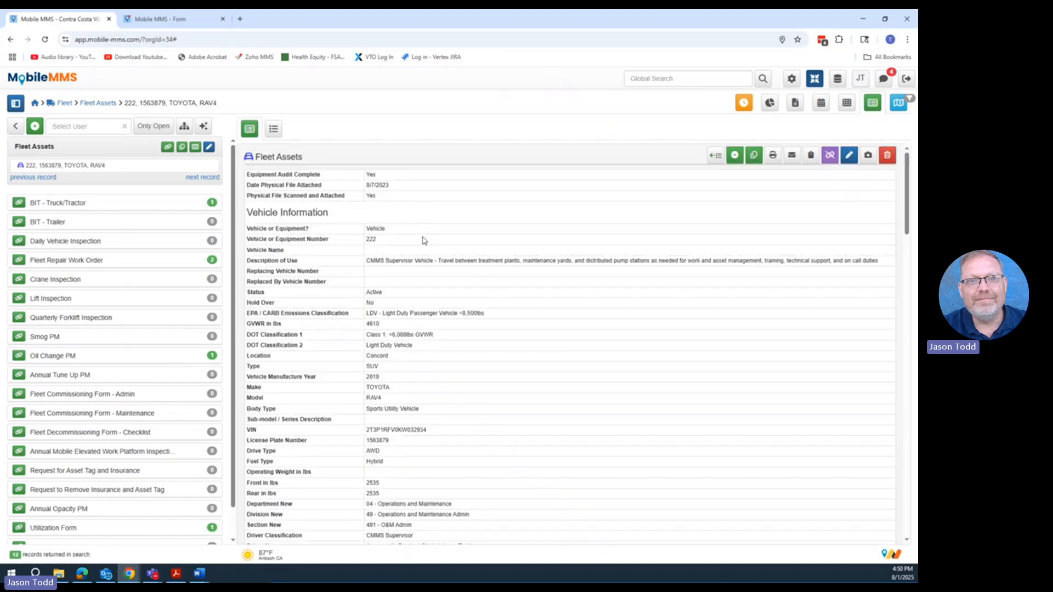
pyautogui.scroll(-6, 455, 282)
pyautogui.scroll(-5, 436, 282)
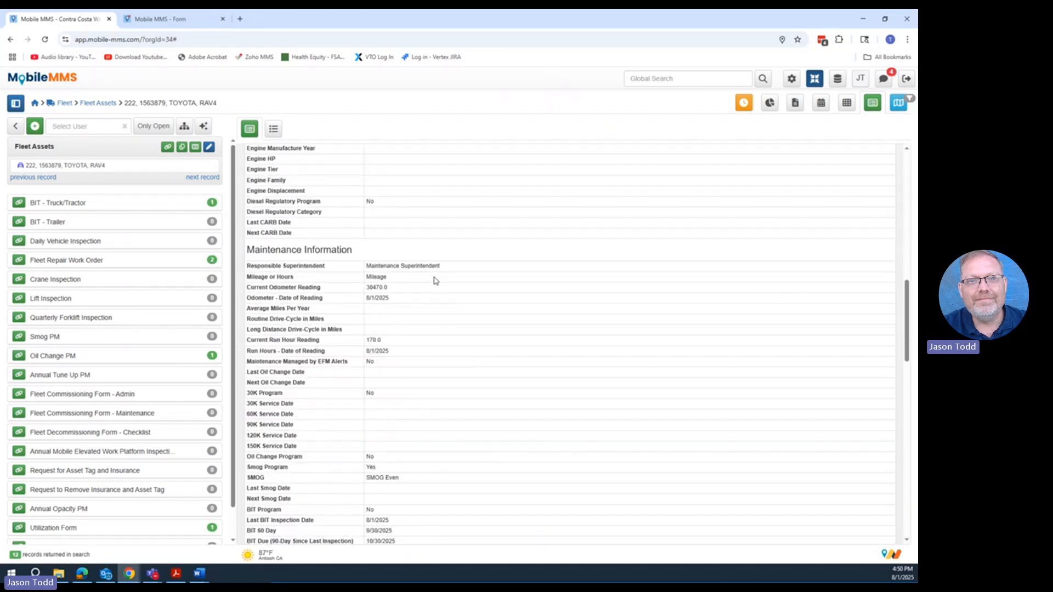
pyautogui.scroll(-4, 433, 281)
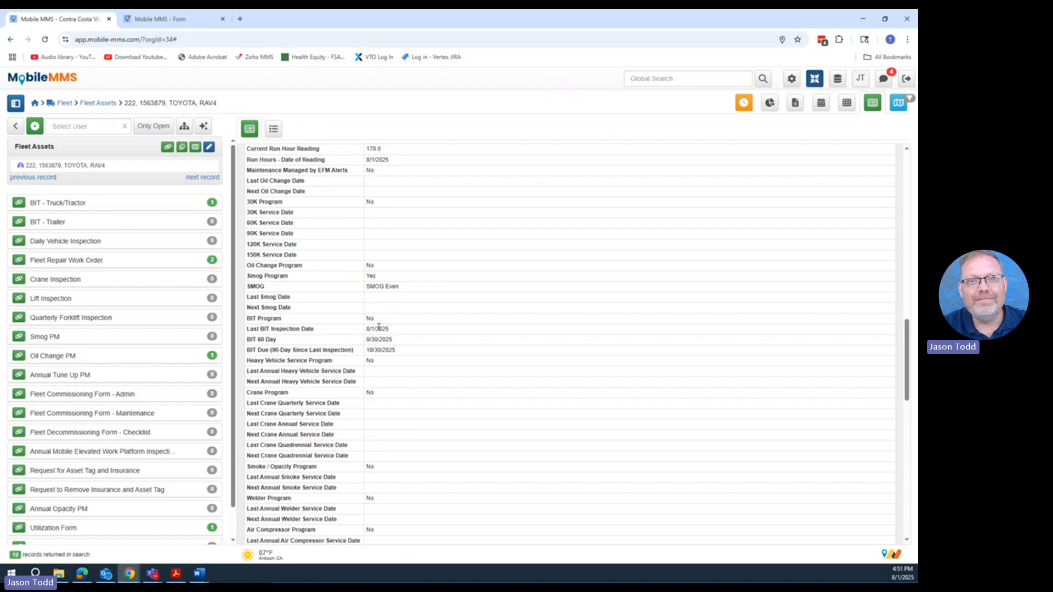
# - View the vehicle's closed BIT - Truck/Tractor inspection, and recheck the BIT dates on the vehicle 222 asset record
pyautogui.click(94, 204)
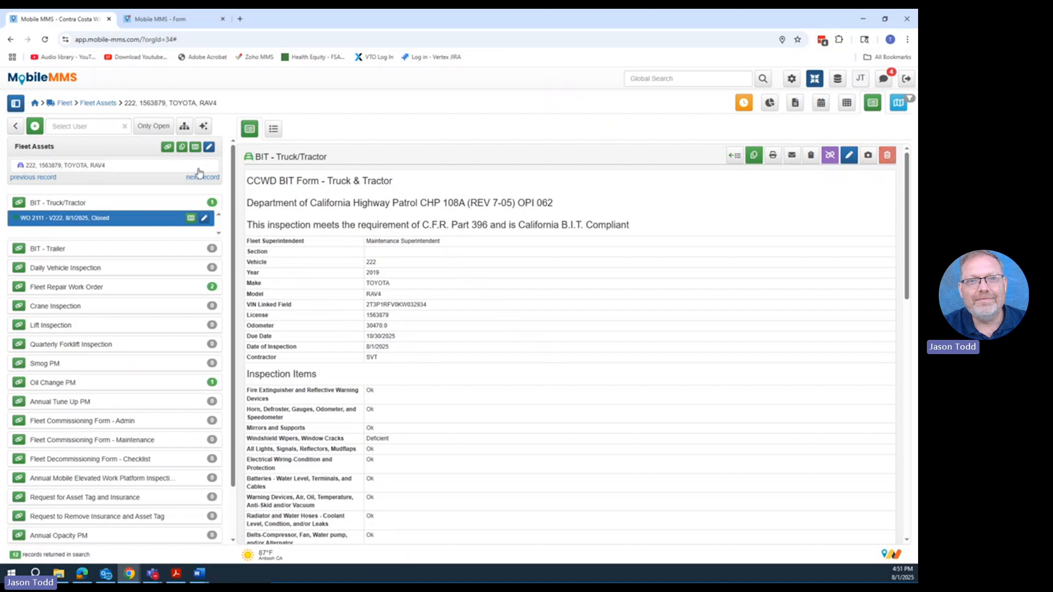
pyautogui.scroll(-10, 395, 439)
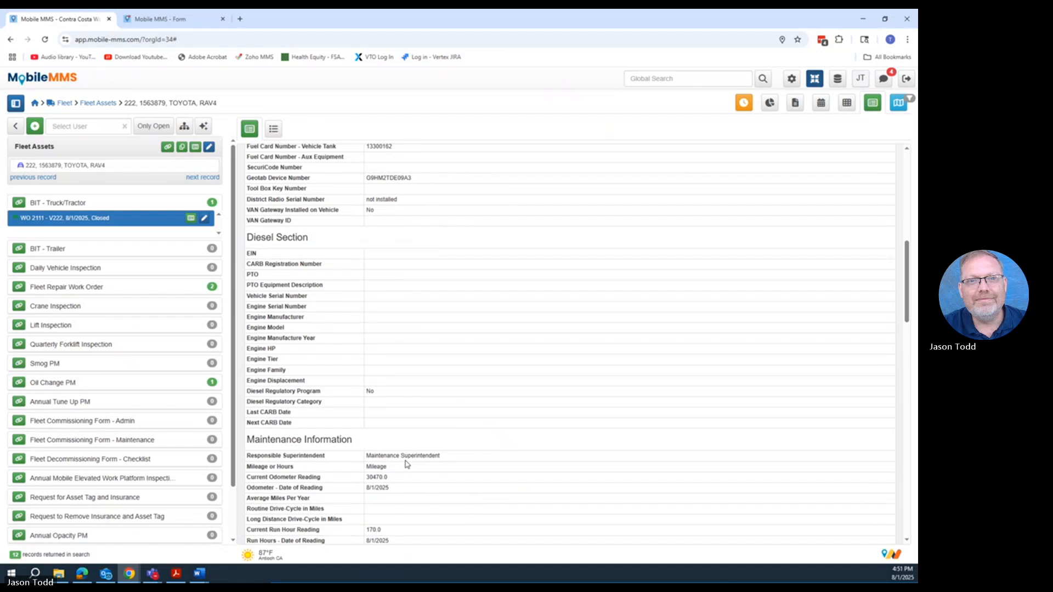
pyautogui.scroll(-4, 388, 433)
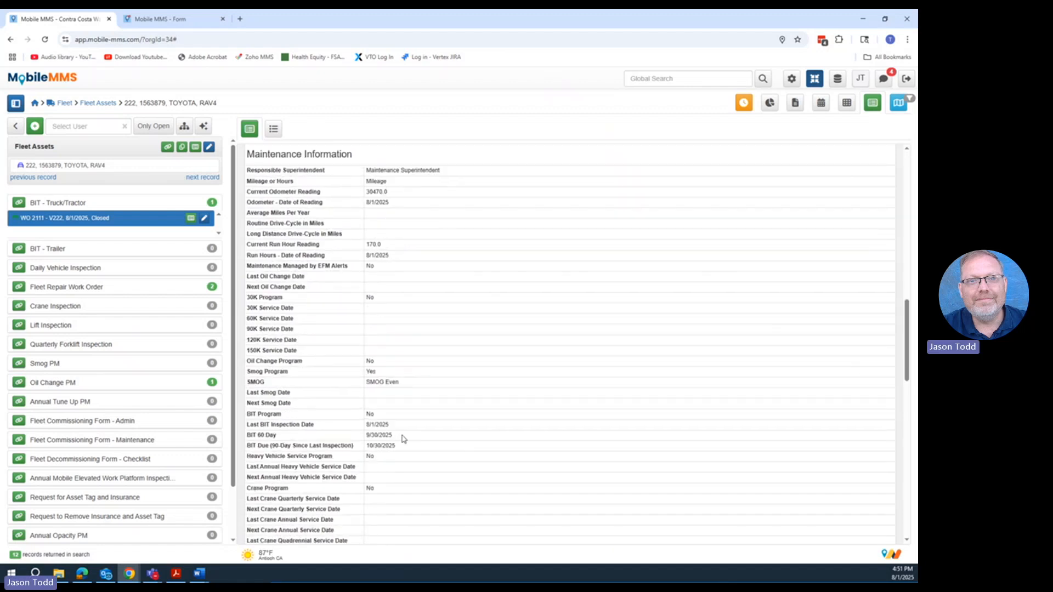